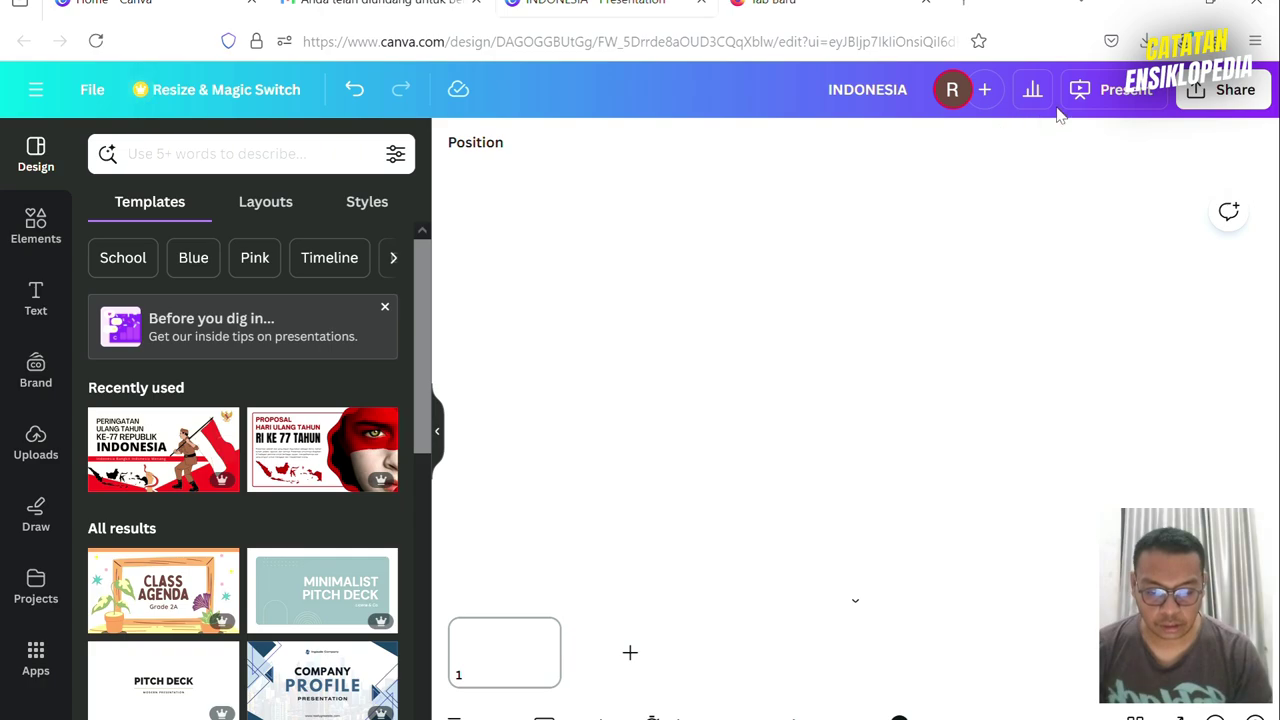
Step: Close the e-mail browser tab and add a heading reading INDONESIA to the blank page
{"action": "left_click", "coordinate": [477, 2]}
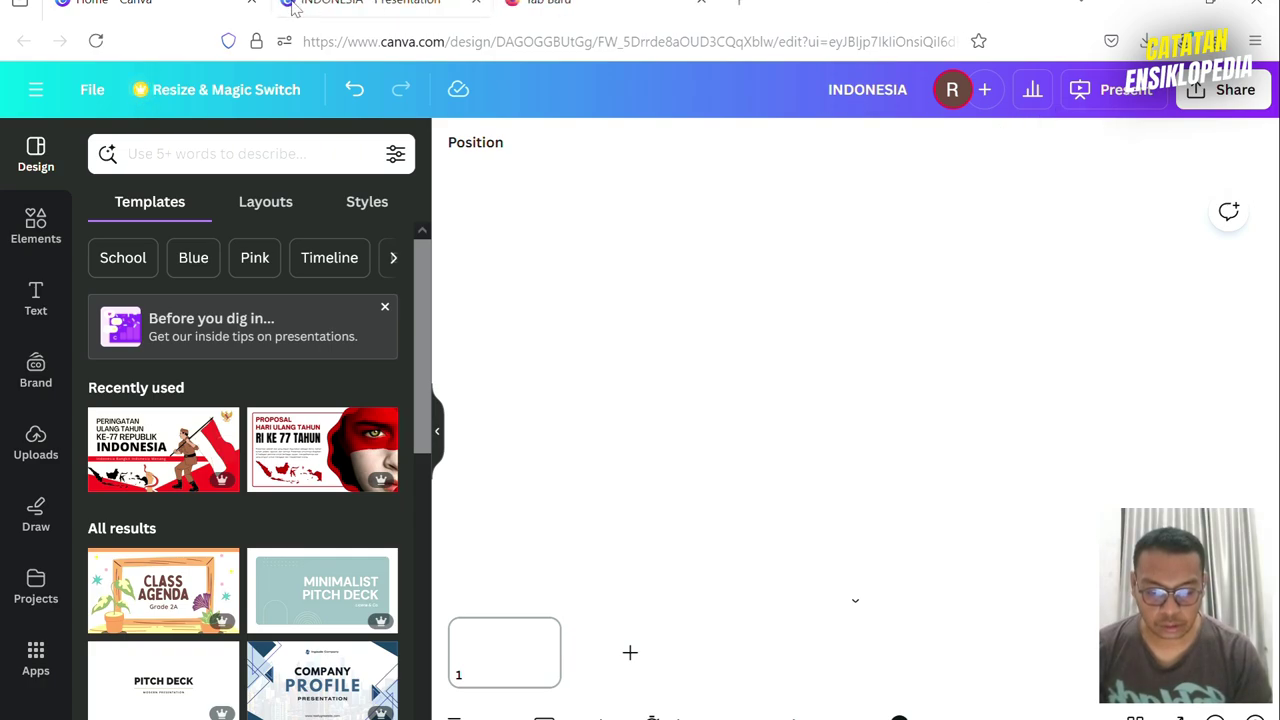
{"action": "left_click", "coordinate": [54, 295]}
{"action": "left_click", "coordinate": [268, 367]}
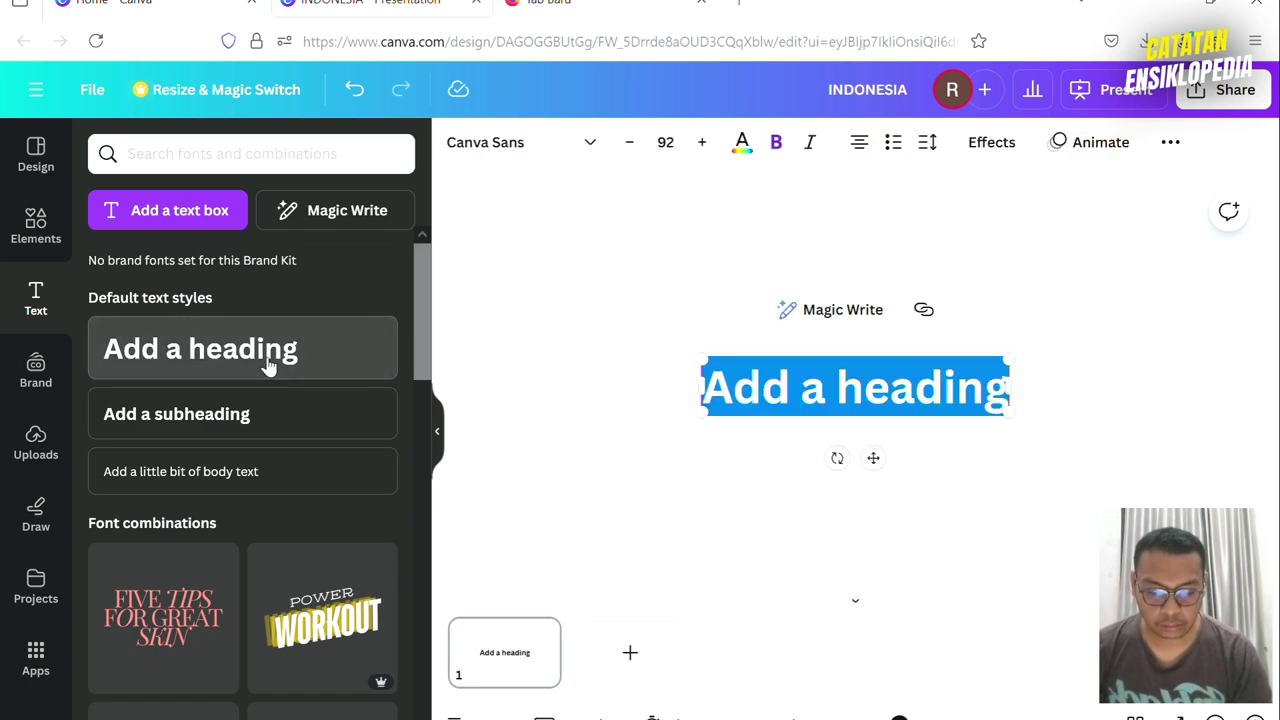
{"action": "type", "text": "IN"}
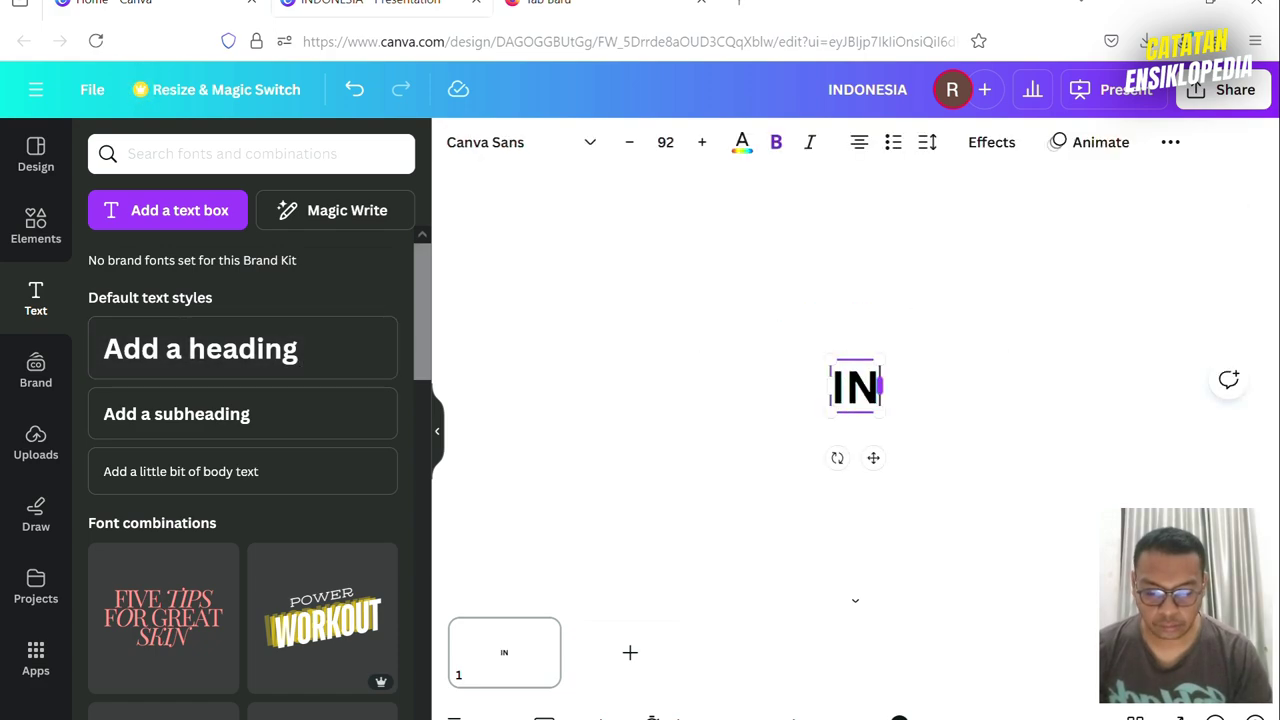
{"action": "type", "text": "DONESIA"}
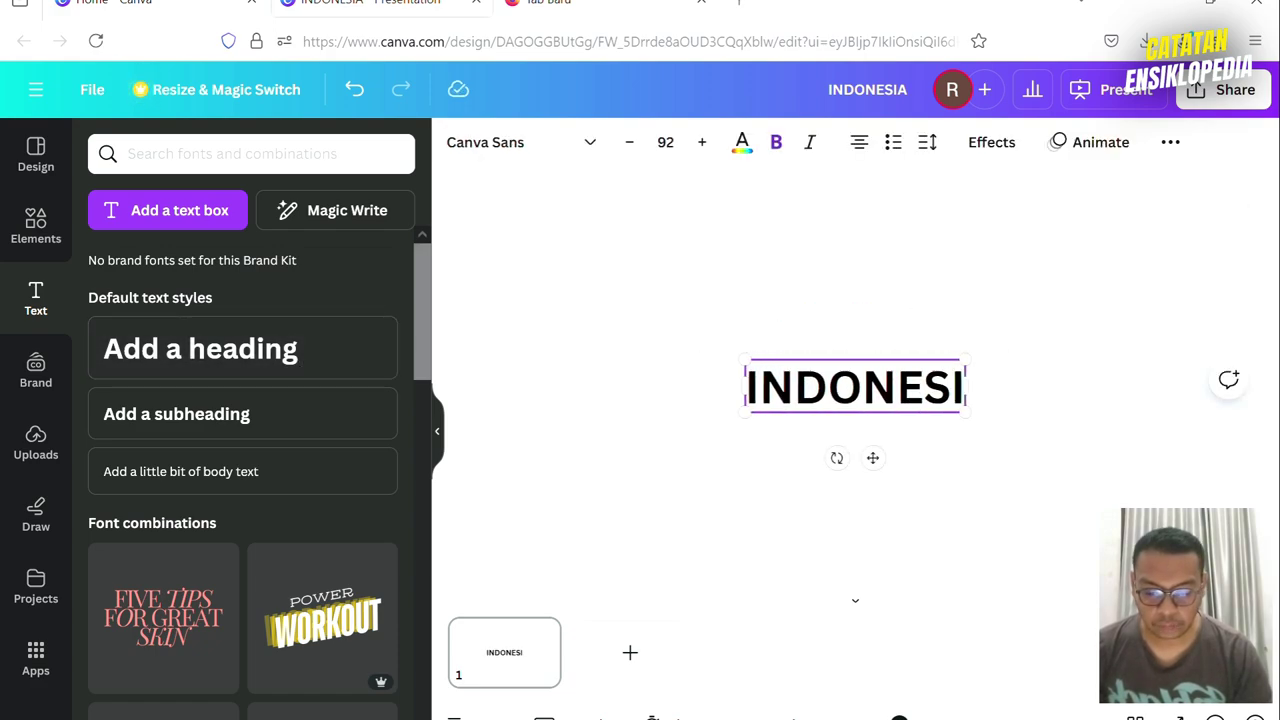
Step: Widen the letter spacing of the INDONESIA heading to 289
{"action": "left_click", "coordinate": [935, 145]}
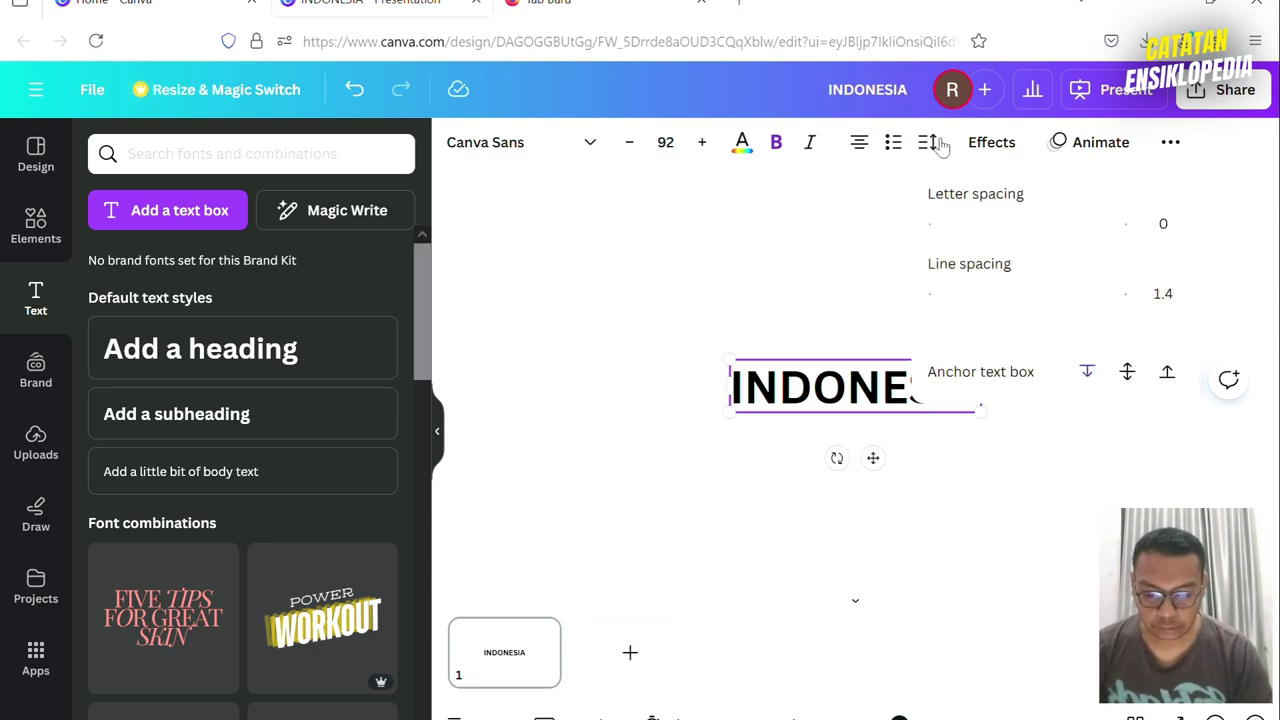
{"action": "left_click", "coordinate": [966, 225]}
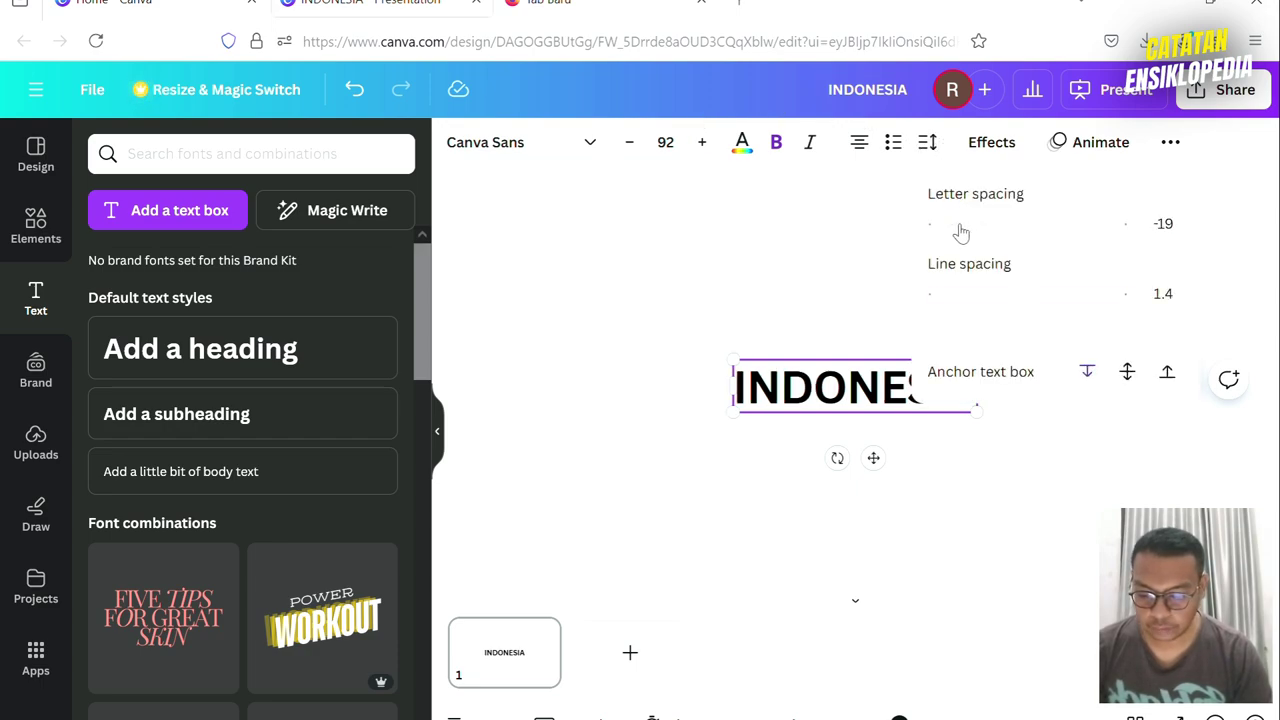
{"action": "left_click_drag", "start_coordinate": [975, 230], "coordinate": [1035, 233]}
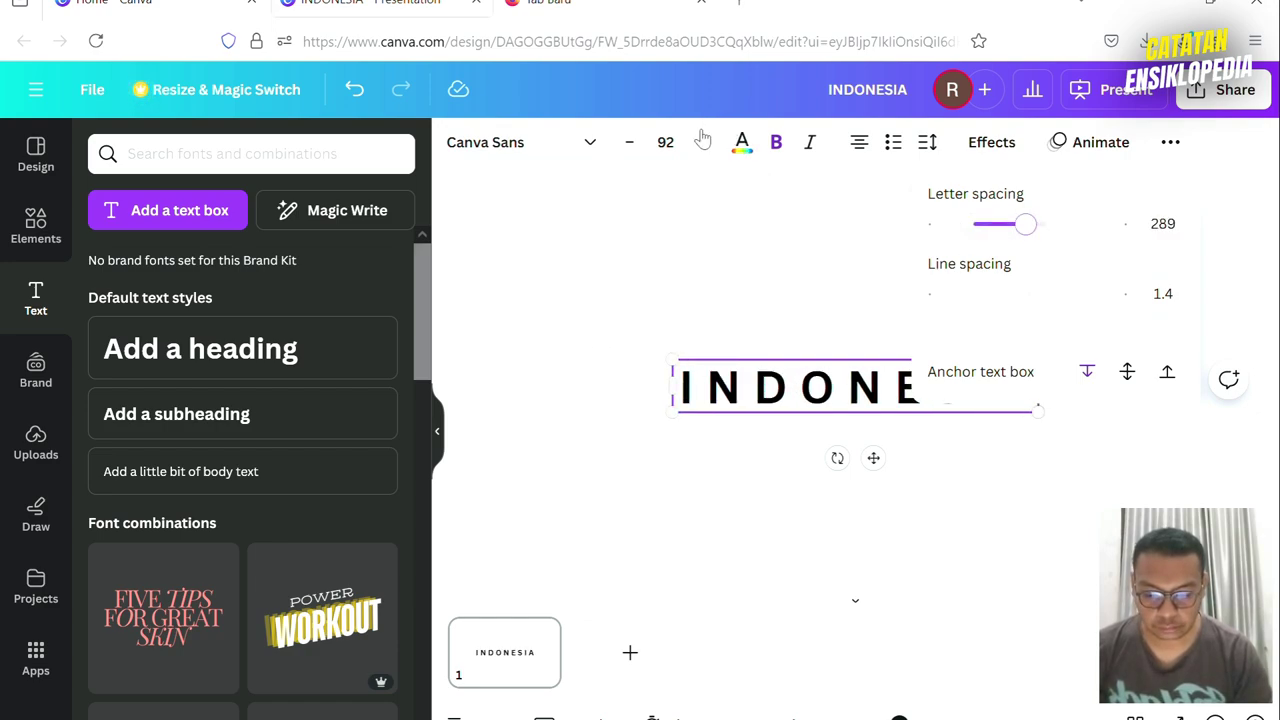
Step: Set the heading's font size to 42 and change its font to League Spartan
{"action": "left_click", "coordinate": [677, 156]}
{"action": "left_click_drag", "start_coordinate": [745, 320], "coordinate": [728, 440]}
{"action": "left_click", "coordinate": [669, 411]}
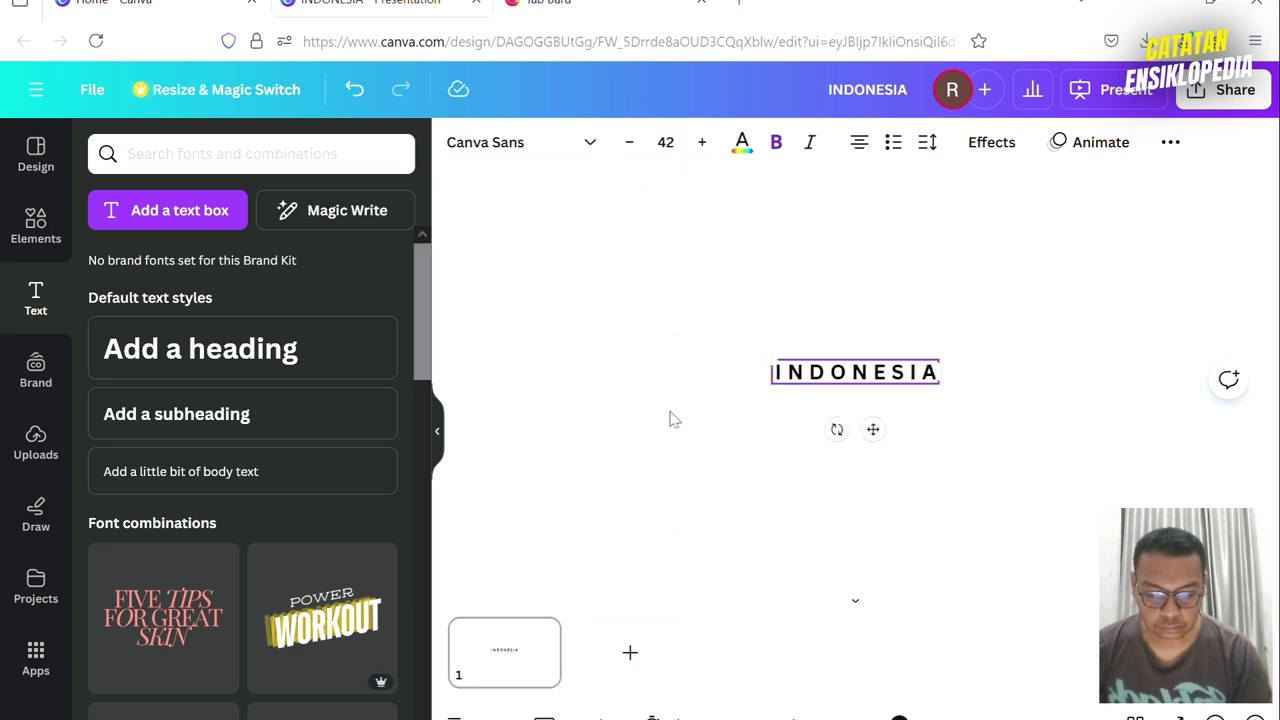
{"action": "left_click", "coordinate": [586, 146]}
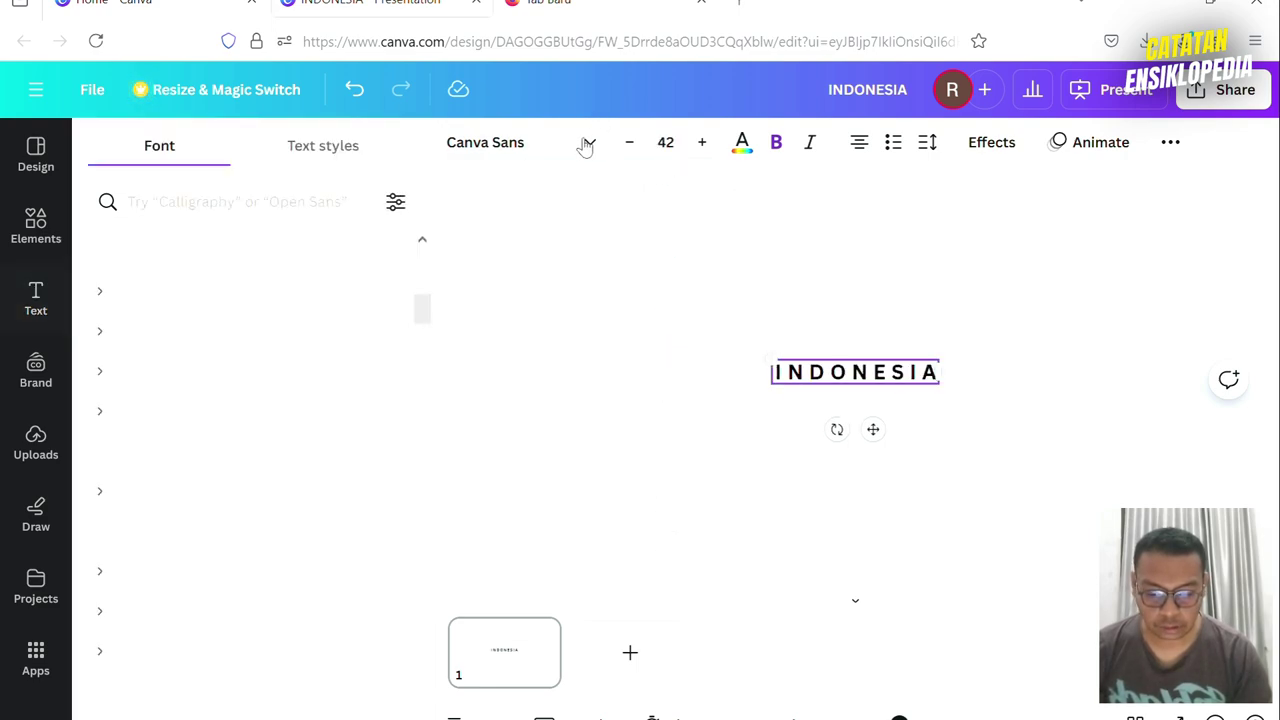
{"action": "scroll", "coordinate": [220, 386], "scroll_direction": "up", "scroll_amount": 3}
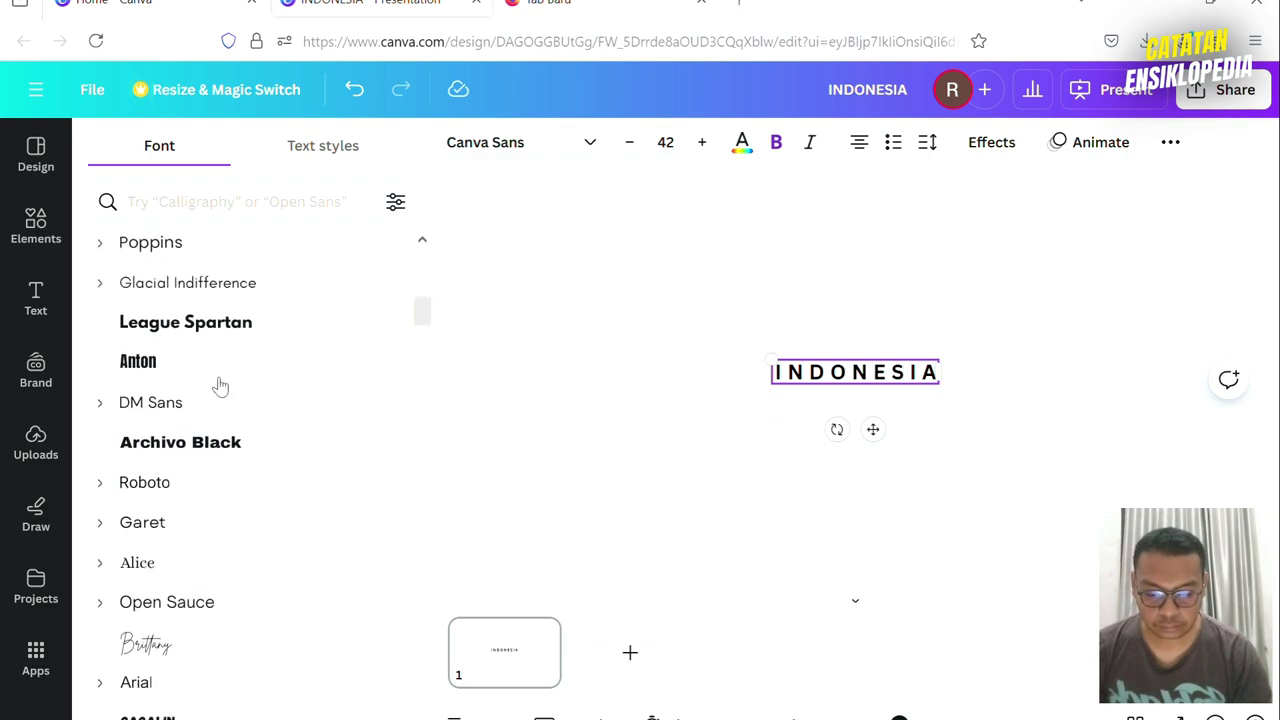
{"action": "left_click", "coordinate": [240, 458]}
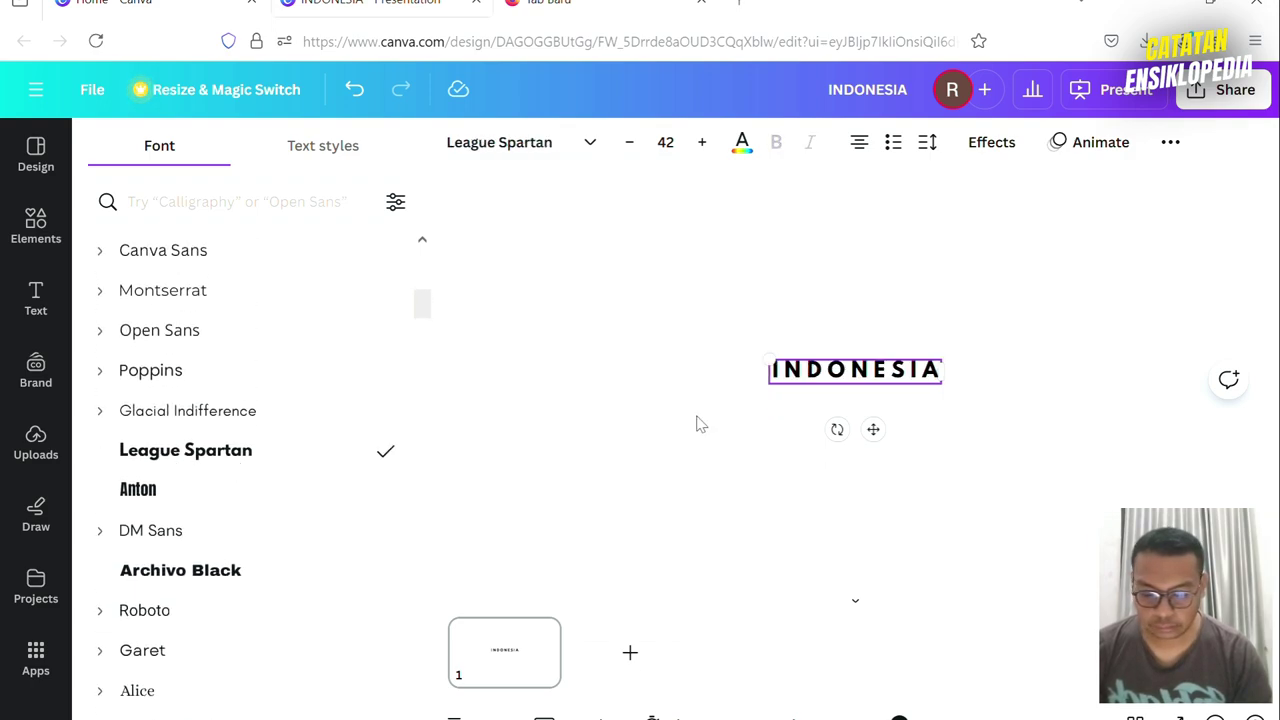
Step: Enlarge the INDONESIA heading to font size 120
{"action": "left_click", "coordinate": [702, 143]}
{"action": "left_click", "coordinate": [702, 143]}
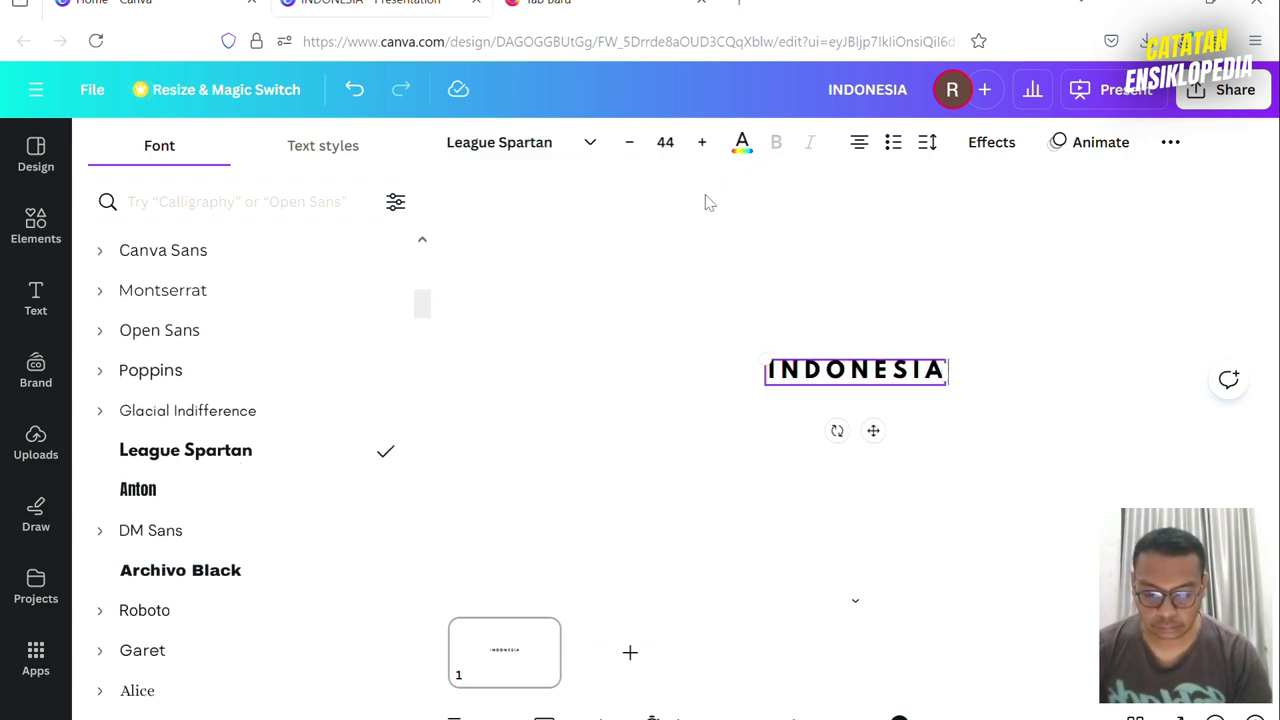
{"action": "left_click", "coordinate": [683, 147]}
{"action": "scroll", "coordinate": [674, 323], "scroll_direction": "down", "scroll_amount": 5}
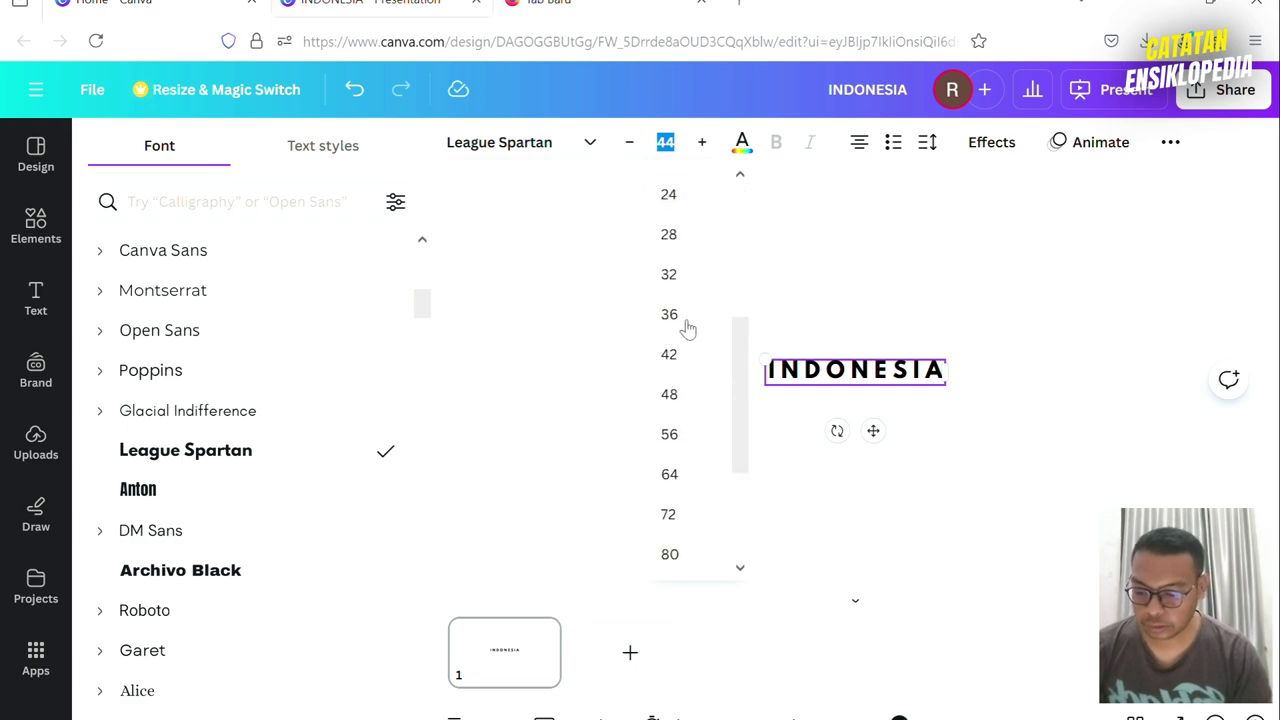
{"action": "left_click", "coordinate": [686, 506]}
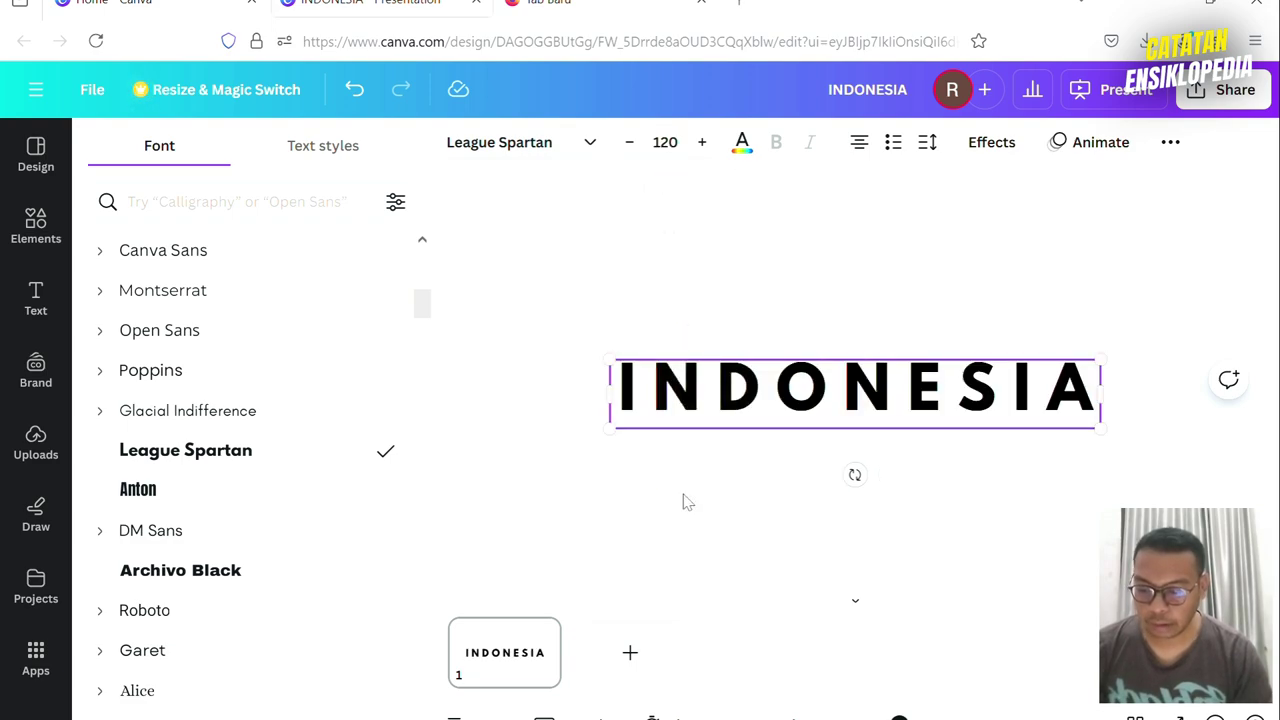
Step: Move the INDONESIA heading from the middle of the page up to its upper edge
{"action": "left_click", "coordinate": [922, 487]}
{"action": "mouse_move", "coordinate": [914, 403]}
{"action": "left_mouse_down"}
{"action": "mouse_move", "coordinate": [909, 273]}
{"action": "mouse_move", "coordinate": [914, 405]}
{"action": "left_mouse_up"}
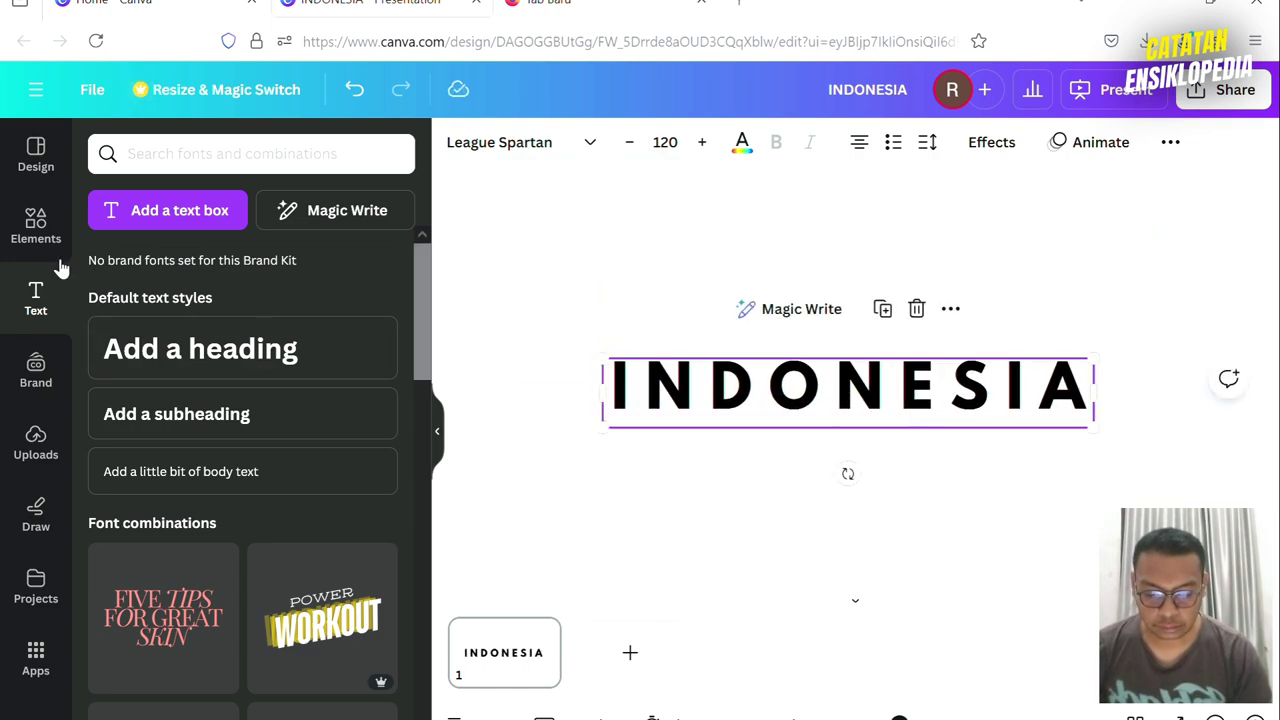
{"action": "left_click_drag", "start_coordinate": [787, 390], "coordinate": [789, 237]}
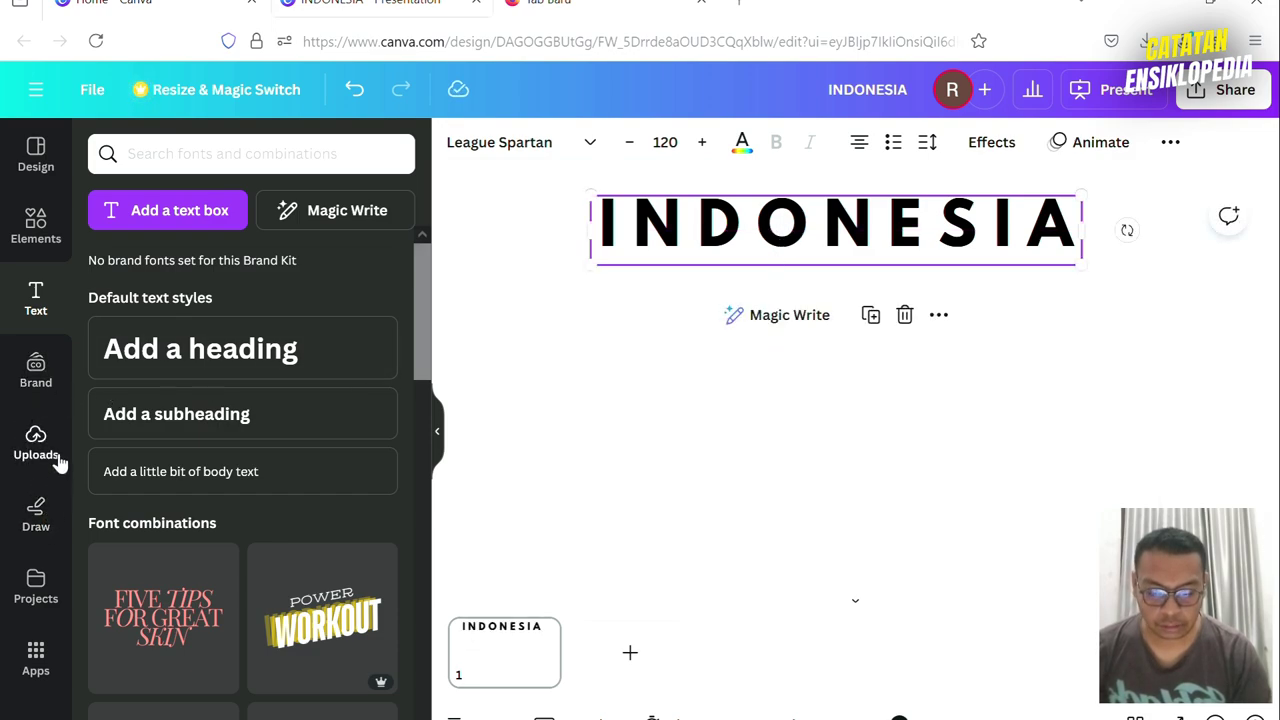
Step: Add a square shape and stretch it into a large black rectangle slightly wider than the heading, placed directly beneath it
{"action": "left_click", "coordinate": [55, 243]}
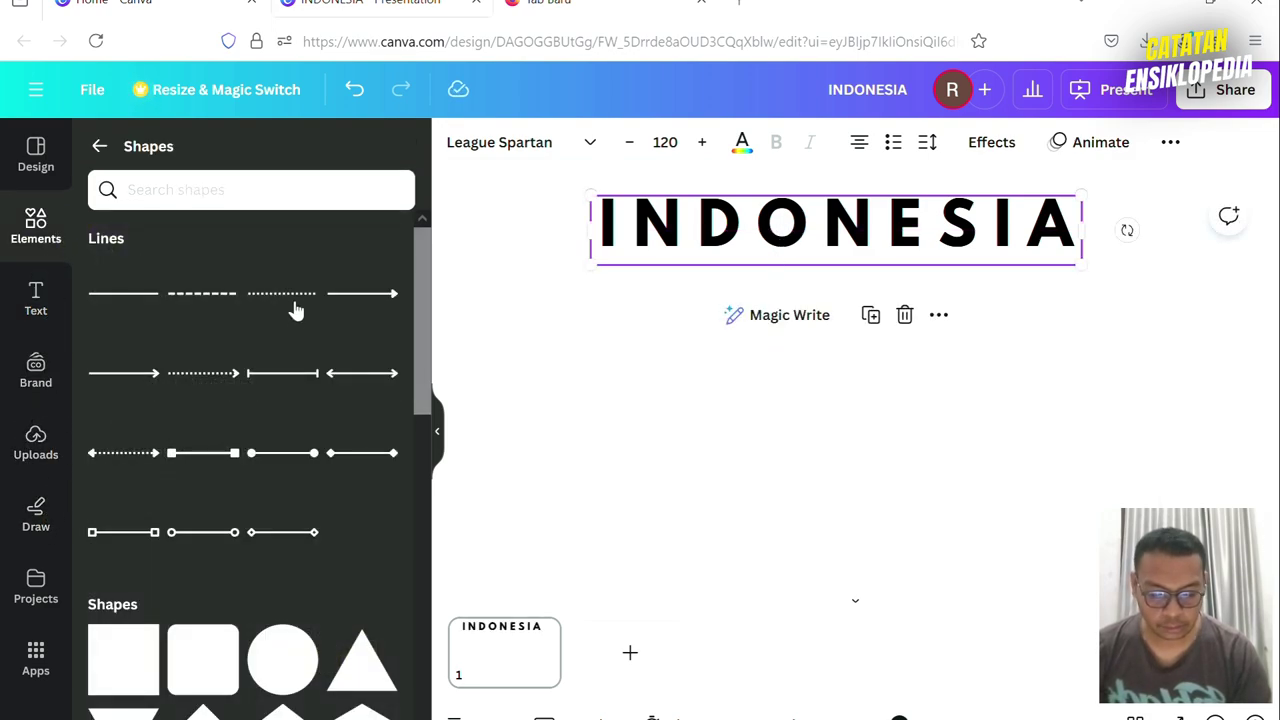
{"action": "scroll", "coordinate": [266, 337], "scroll_direction": "down", "scroll_amount": 4}
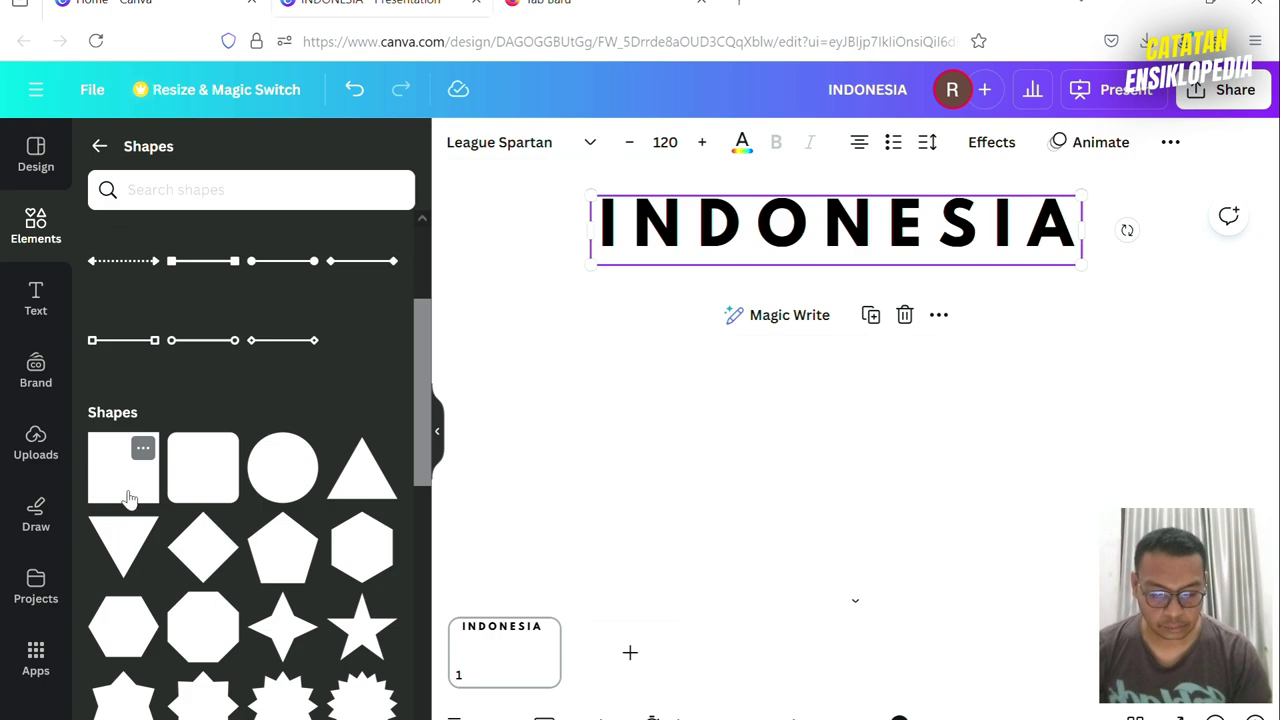
{"action": "left_click", "coordinate": [128, 495]}
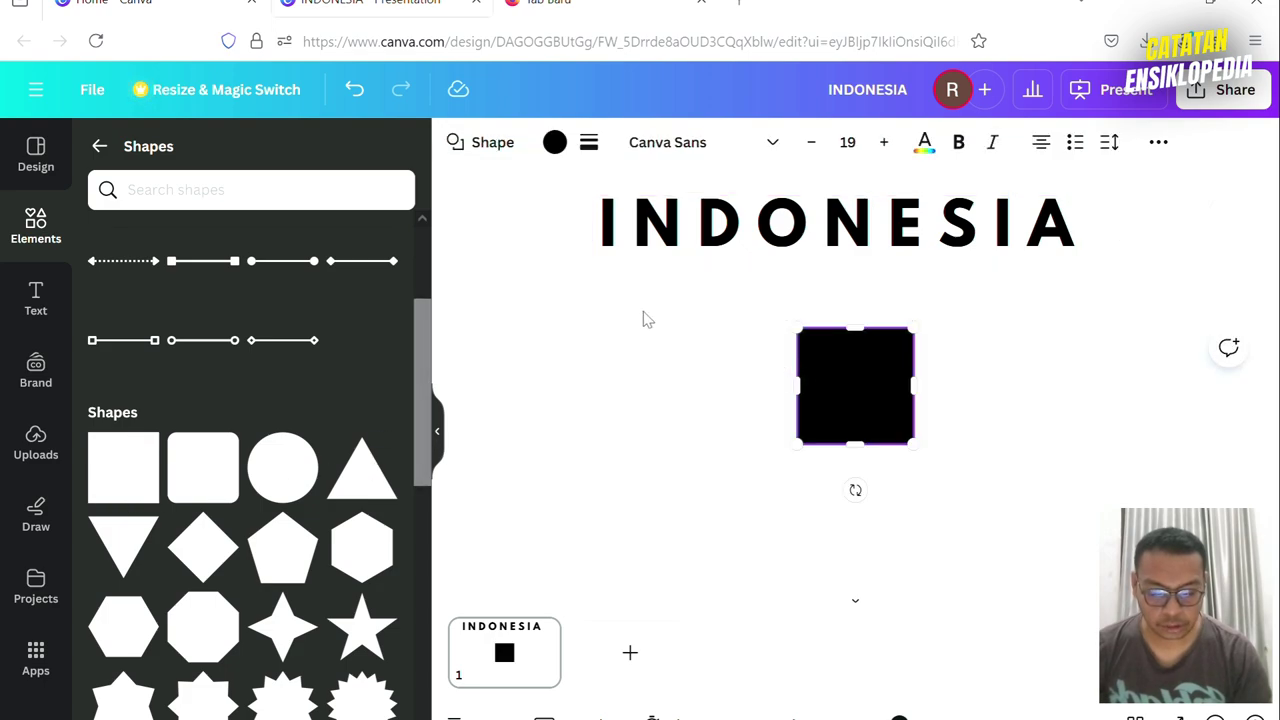
{"action": "left_click_drag", "start_coordinate": [846, 409], "coordinate": [657, 343]}
{"action": "left_click_drag", "start_coordinate": [690, 386], "coordinate": [1155, 583]}
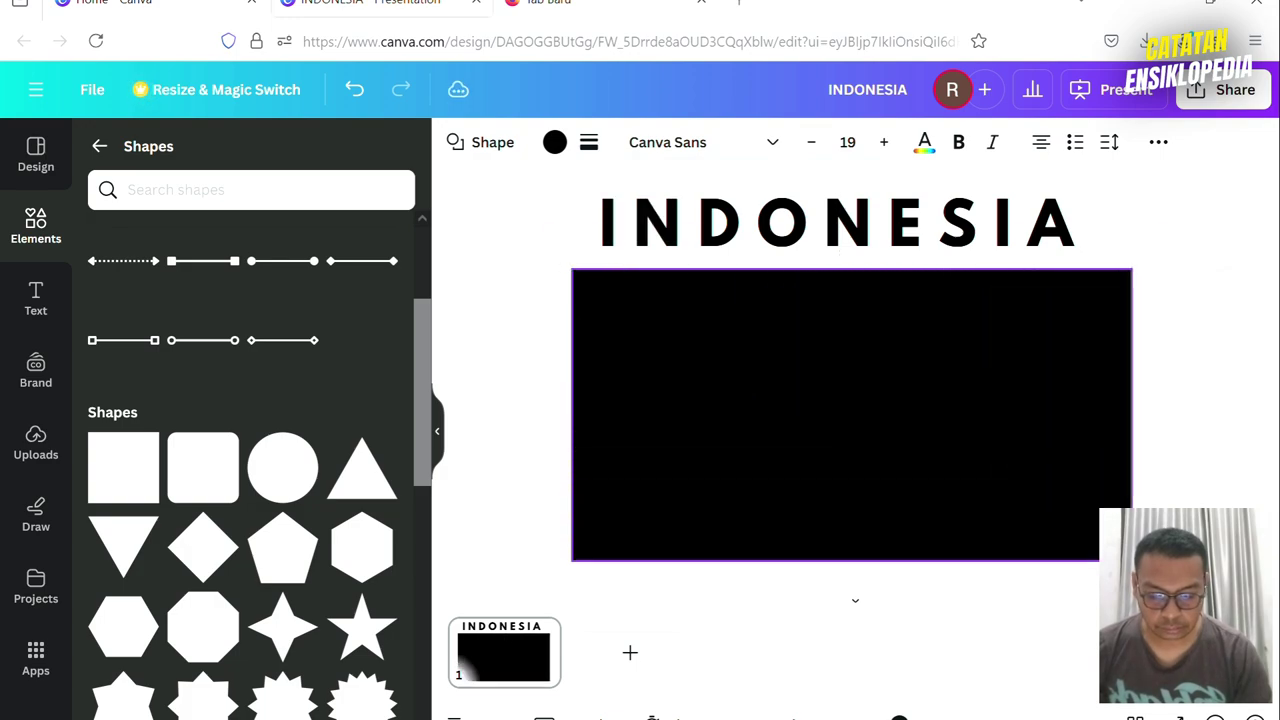
{"action": "left_click_drag", "start_coordinate": [977, 457], "coordinate": [966, 431]}
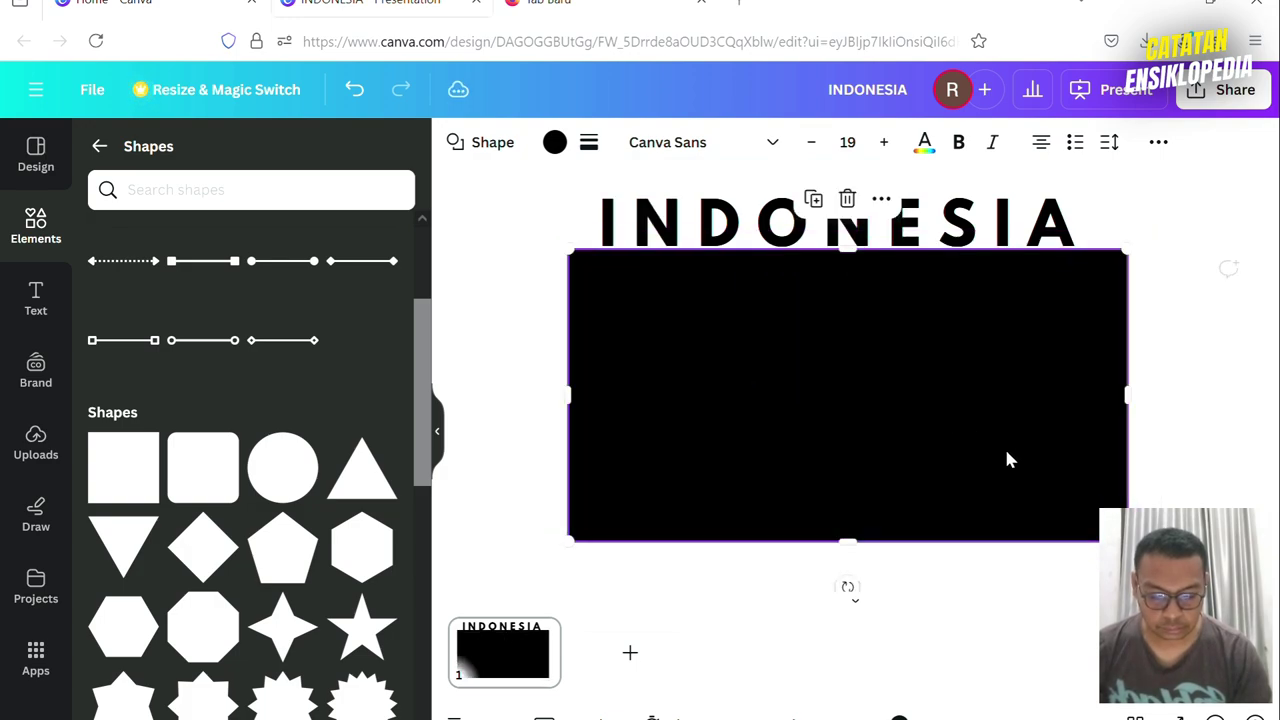
{"action": "left_click_drag", "start_coordinate": [1129, 540], "coordinate": [1140, 553]}
{"action": "left_click_drag", "start_coordinate": [973, 446], "coordinate": [951, 443]}
Step: Move the INDONESIA heading onto the middle of the black rectangle
{"action": "left_click", "coordinate": [950, 245]}
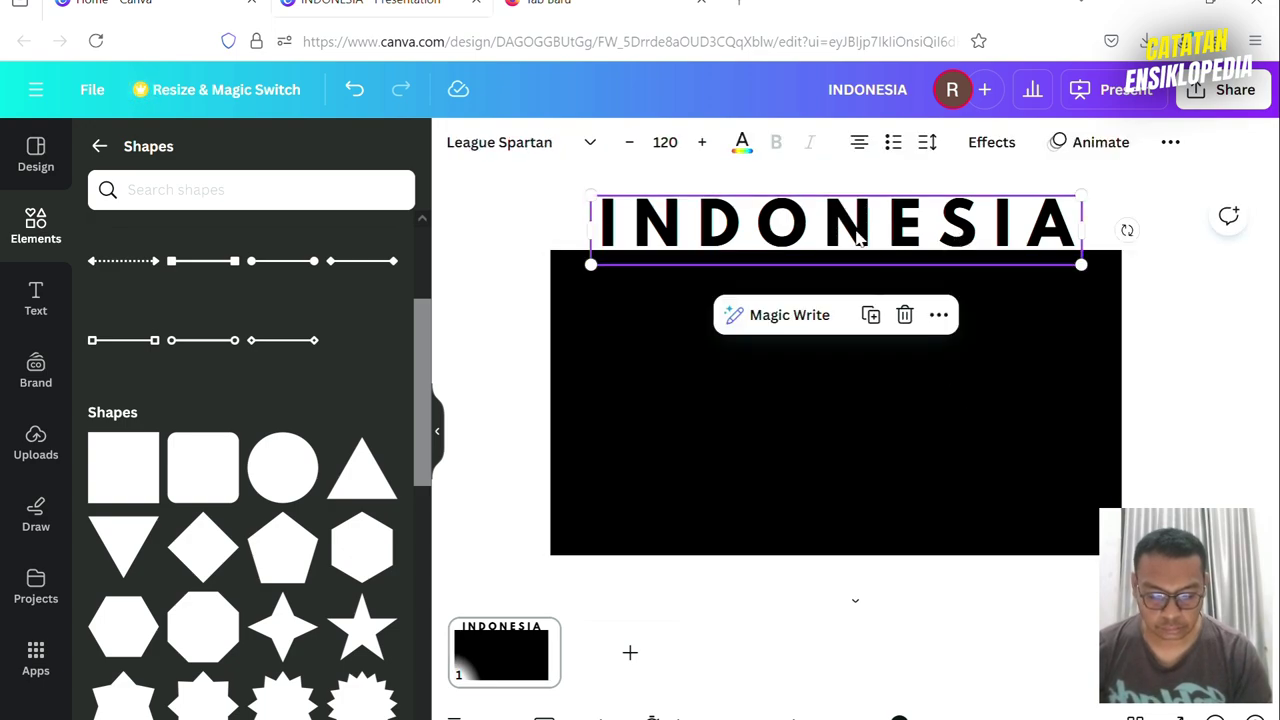
{"action": "left_click_drag", "start_coordinate": [848, 232], "coordinate": [843, 388]}
{"action": "right_click", "coordinate": [843, 388]}
{"action": "mouse_move", "coordinate": [975, 420]}
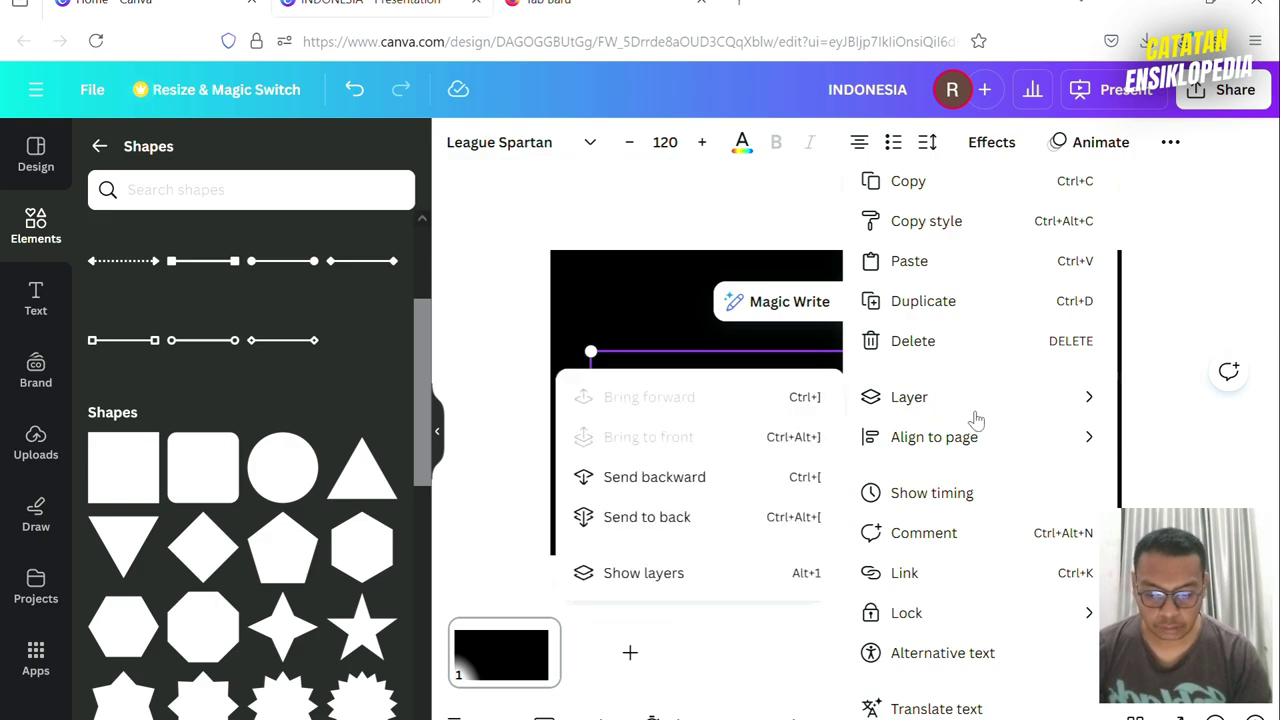
{"action": "left_click", "coordinate": [687, 263]}
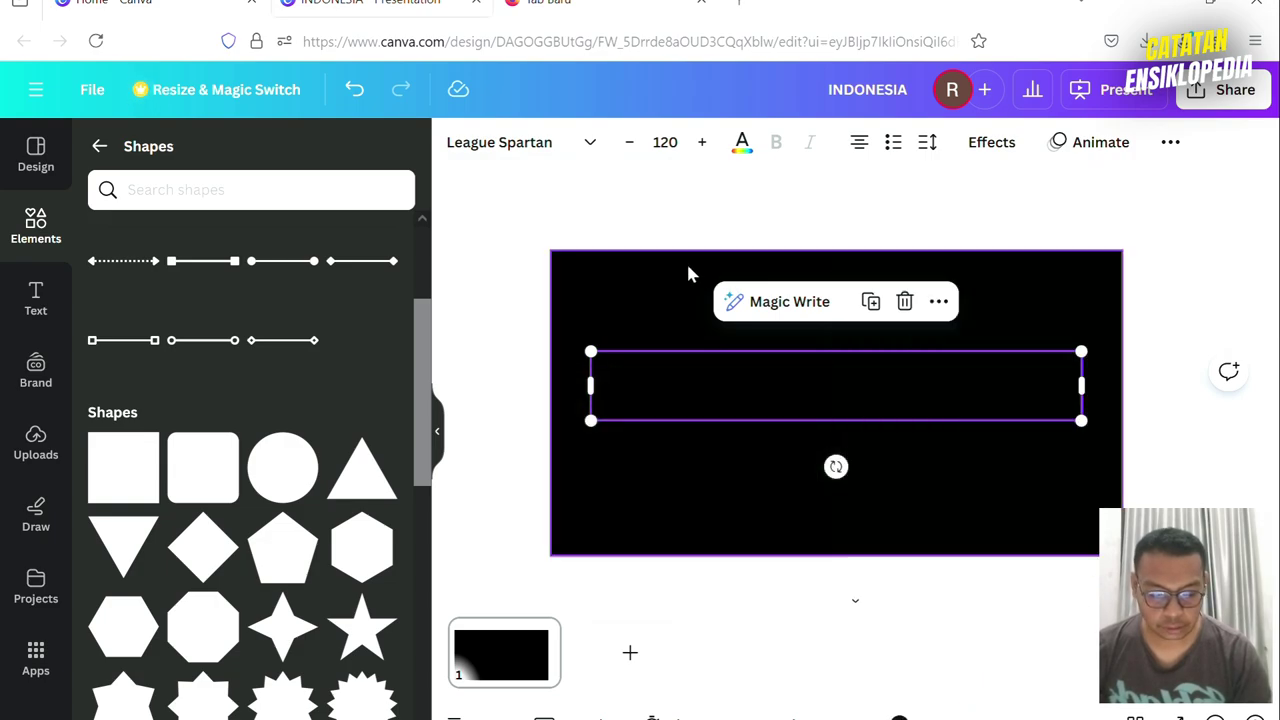
Step: Change the heading's text color to white and shift the black rectangle up slightly behind it
{"action": "left_click", "coordinate": [1177, 266]}
{"action": "left_click", "coordinate": [918, 410]}
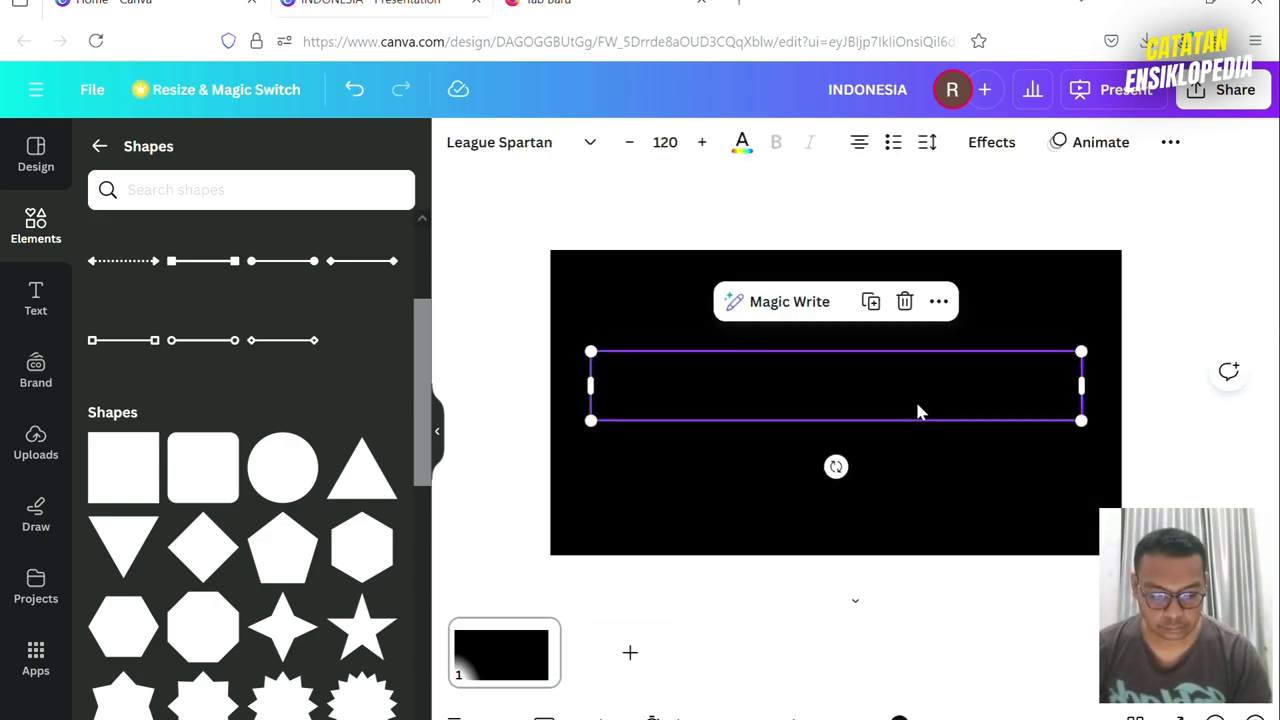
{"action": "left_click", "coordinate": [742, 148]}
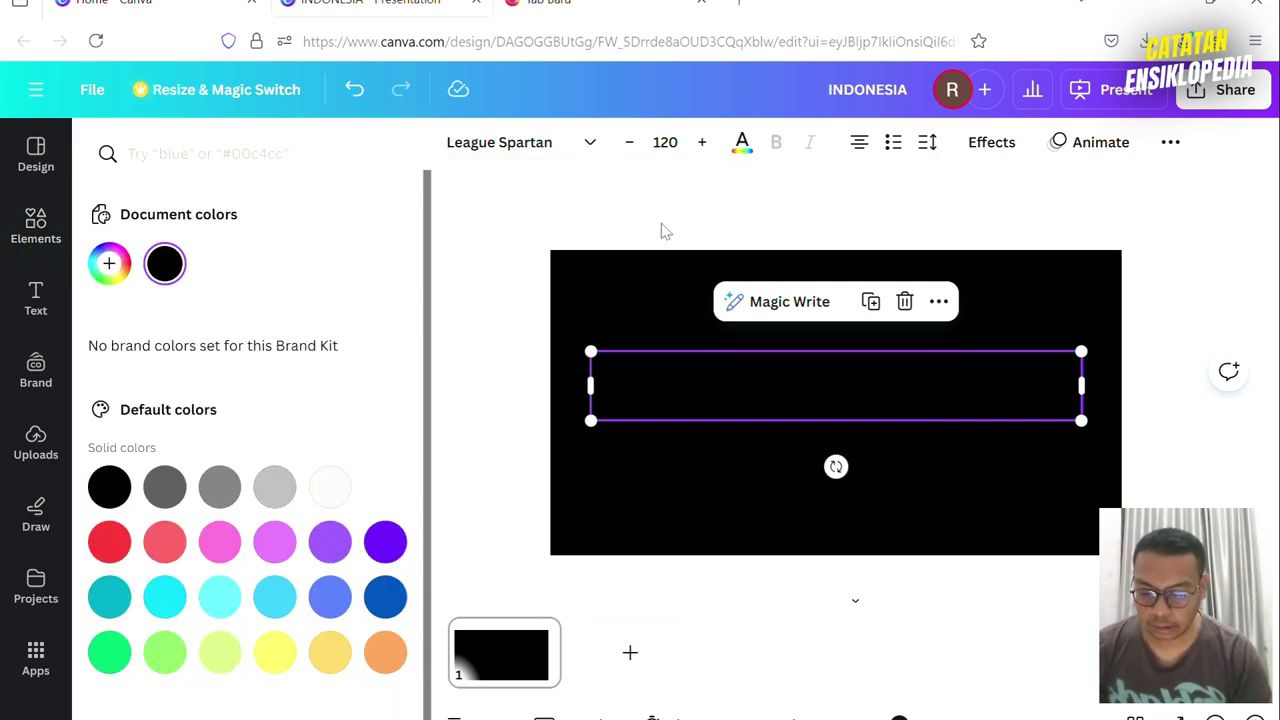
{"action": "left_click", "coordinate": [384, 495]}
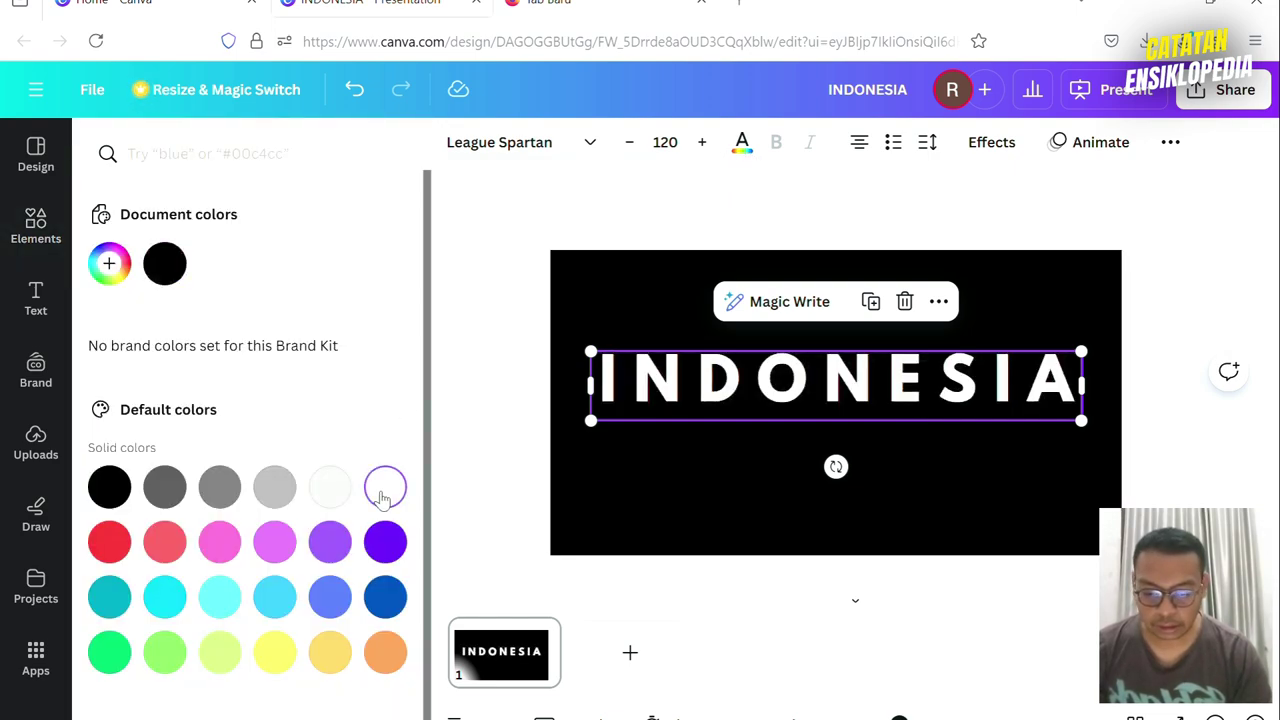
{"action": "left_click", "coordinate": [1016, 282]}
{"action": "left_click", "coordinate": [700, 380]}
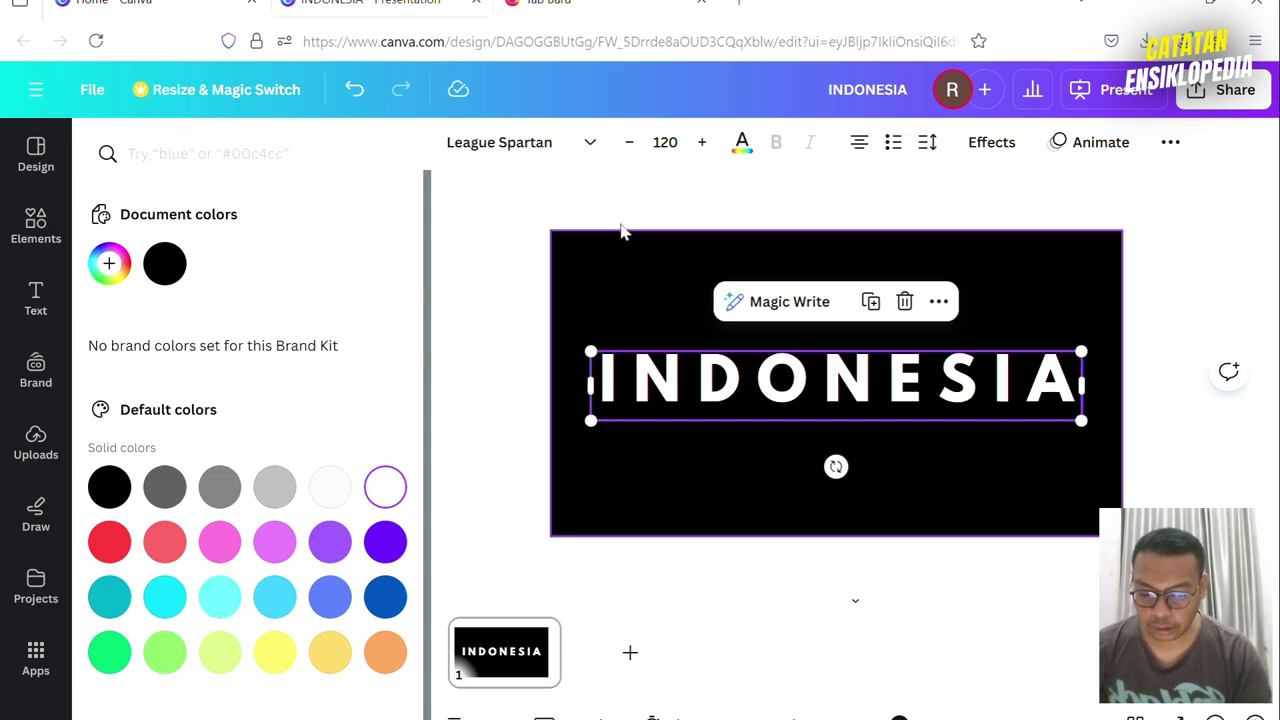
Step: Increase the heading's font size to 127 and move it to the upper half of the black rectangle
{"action": "left_click", "coordinate": [706, 147]}
{"action": "left_click", "coordinate": [706, 147]}
{"action": "left_click", "coordinate": [706, 147]}
{"action": "left_click", "coordinate": [706, 147]}
{"action": "left_click", "coordinate": [706, 147]}
{"action": "left_click", "coordinate": [706, 147]}
{"action": "left_click", "coordinate": [706, 147]}
{"action": "left_click_drag", "start_coordinate": [978, 420], "coordinate": [985, 368]}
Step: Add another square shape over the black rectangle and fill it with pure white
{"action": "left_click", "coordinate": [36, 226]}
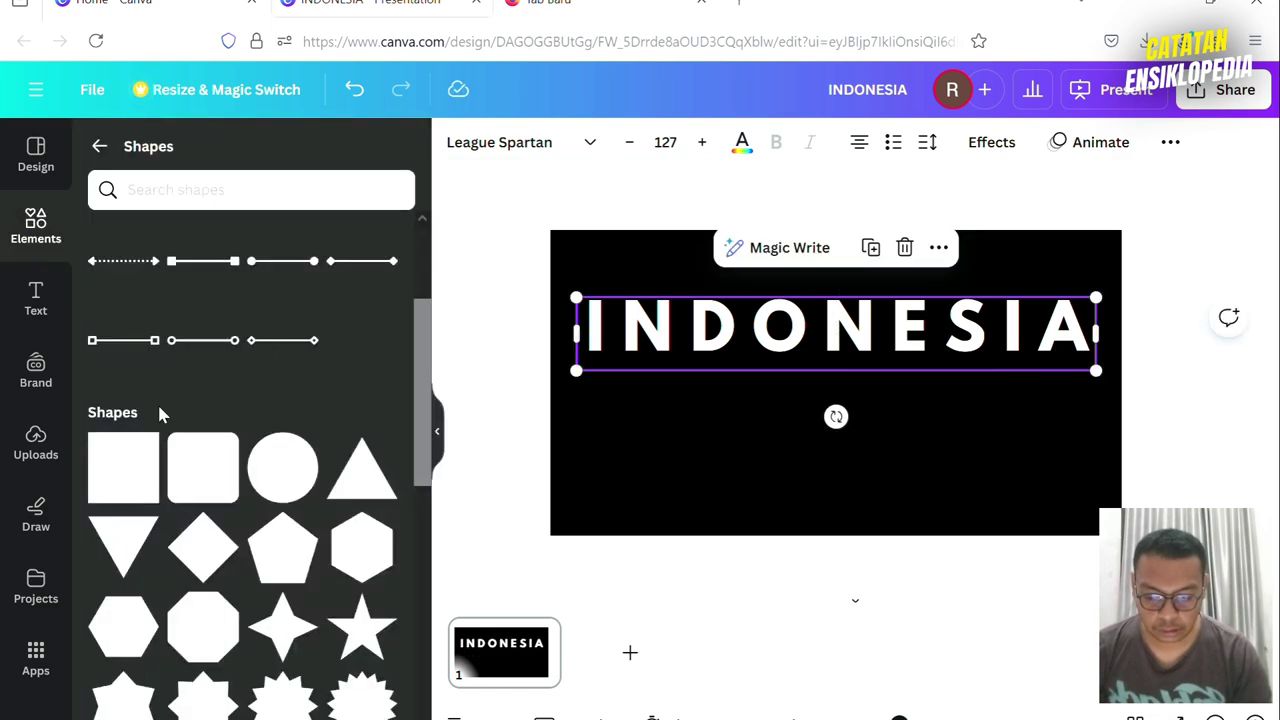
{"action": "left_click", "coordinate": [138, 487]}
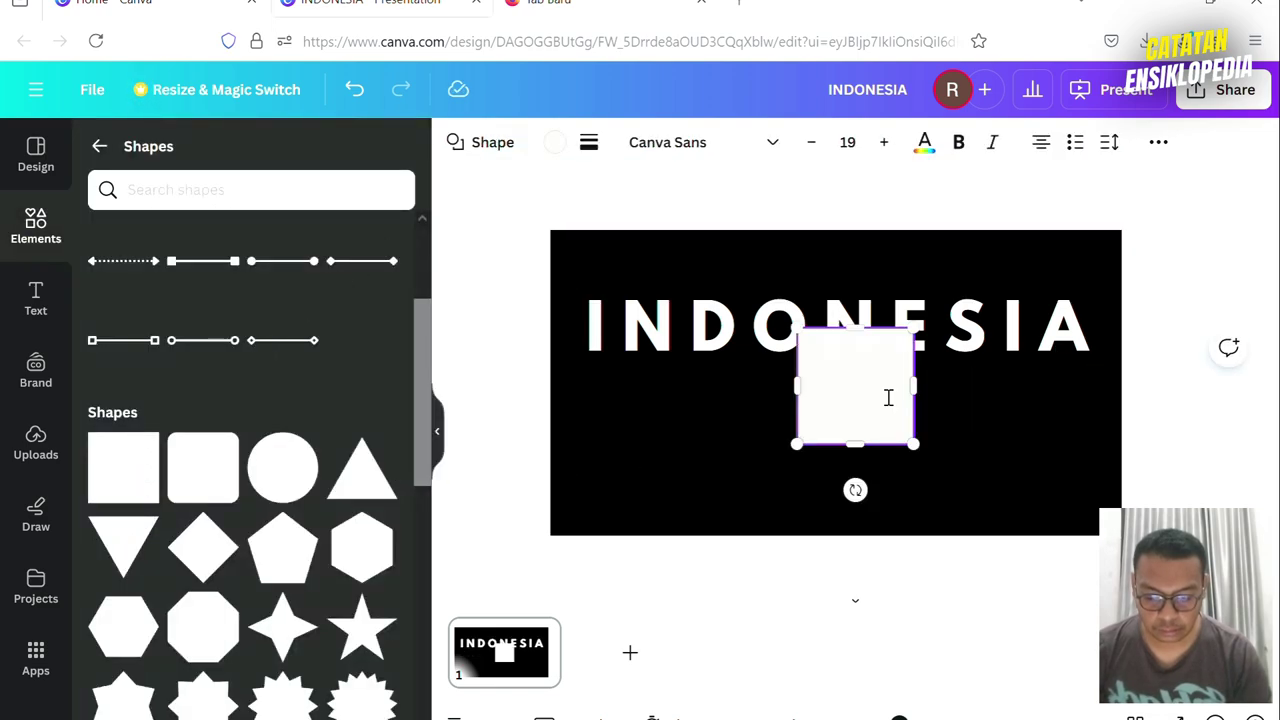
{"action": "left_click", "coordinate": [555, 143]}
{"action": "left_click", "coordinate": [385, 487]}
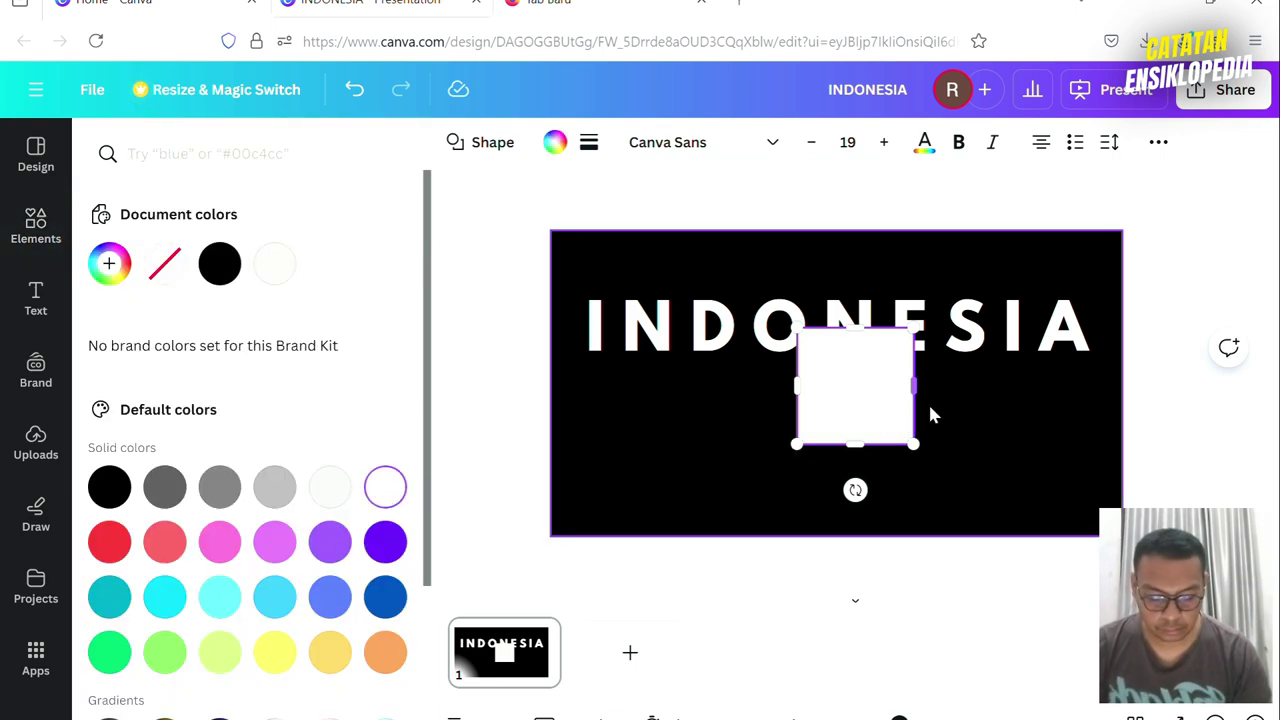
Step: Narrow the white square into a vertical bar as wide as the heading's first letter I and align it directly beneath that letter
{"action": "left_click_drag", "start_coordinate": [926, 401], "coordinate": [615, 414]}
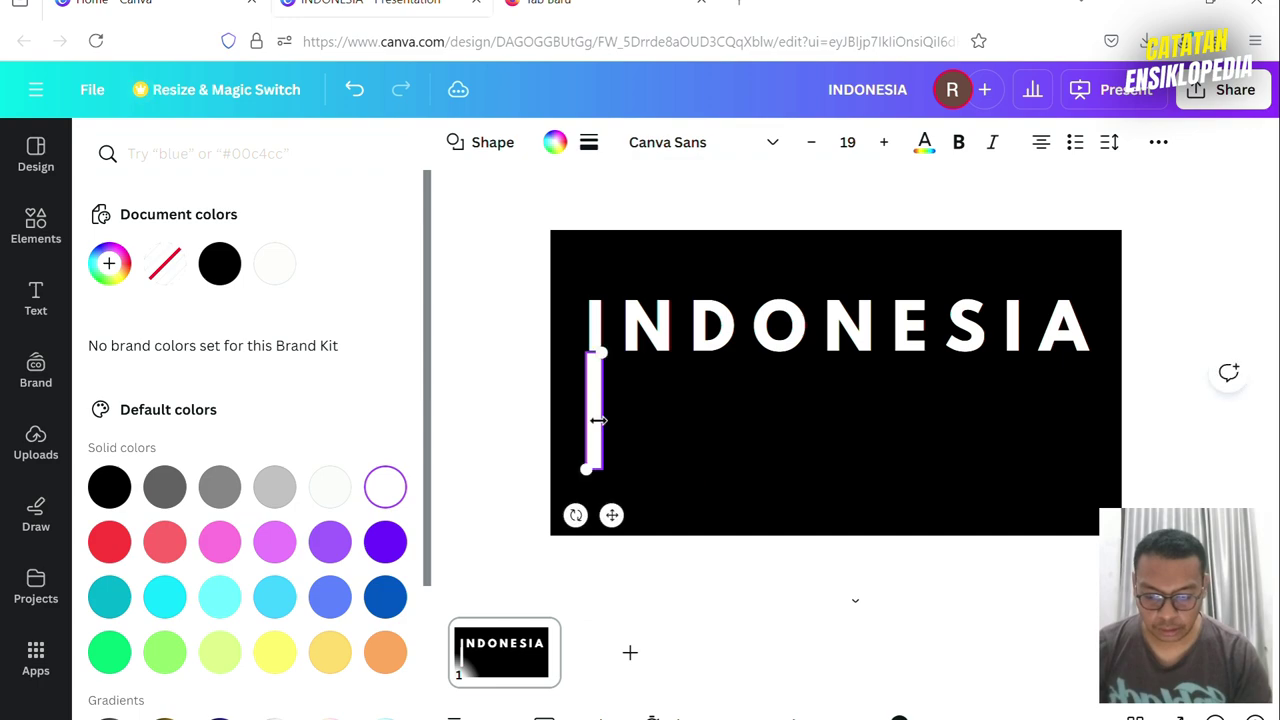
{"action": "left_click", "coordinate": [523, 354]}
{"action": "left_click", "coordinate": [591, 388]}
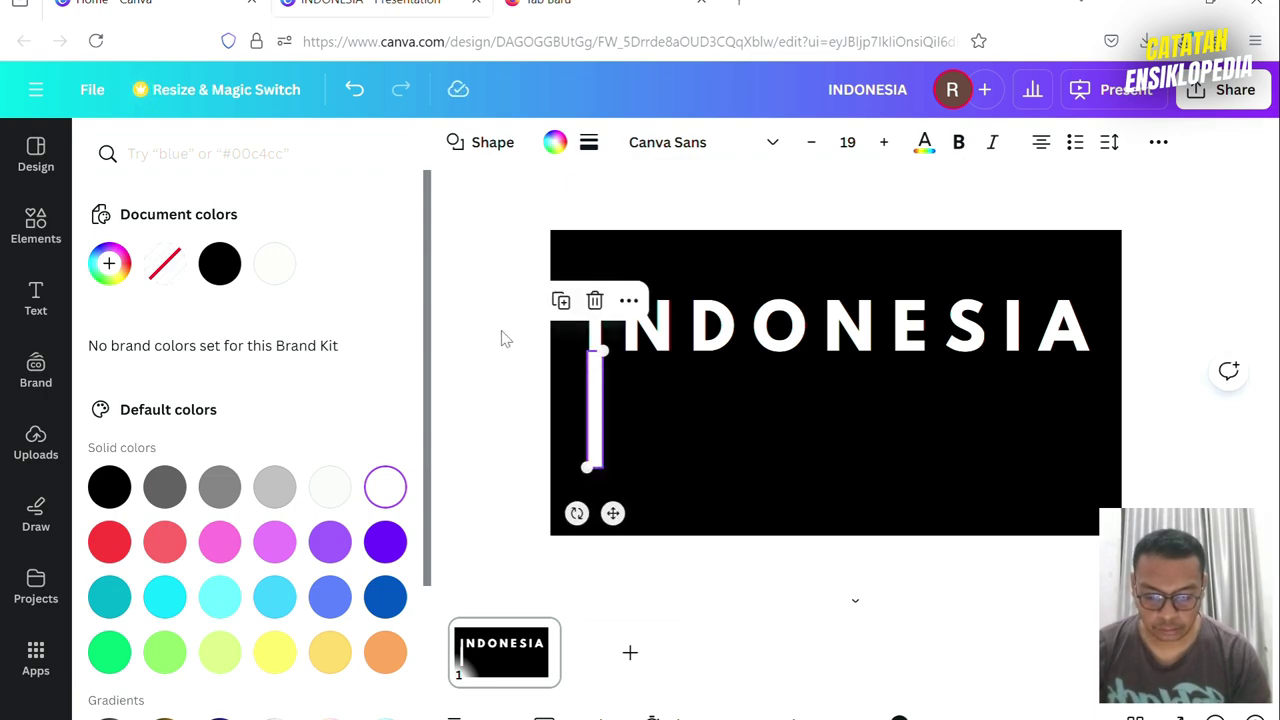
{"action": "key", "text": "Escape"}
{"action": "left_click", "coordinate": [600, 372]}
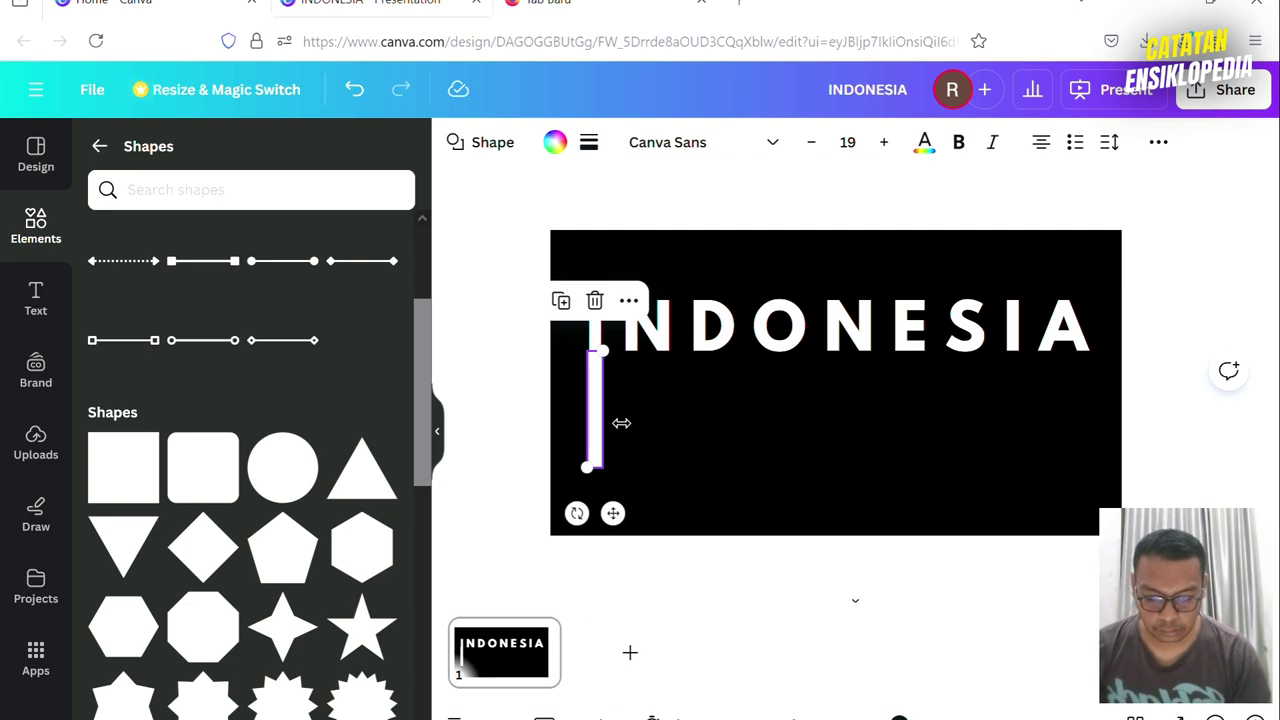
{"action": "left_click", "coordinate": [509, 334]}
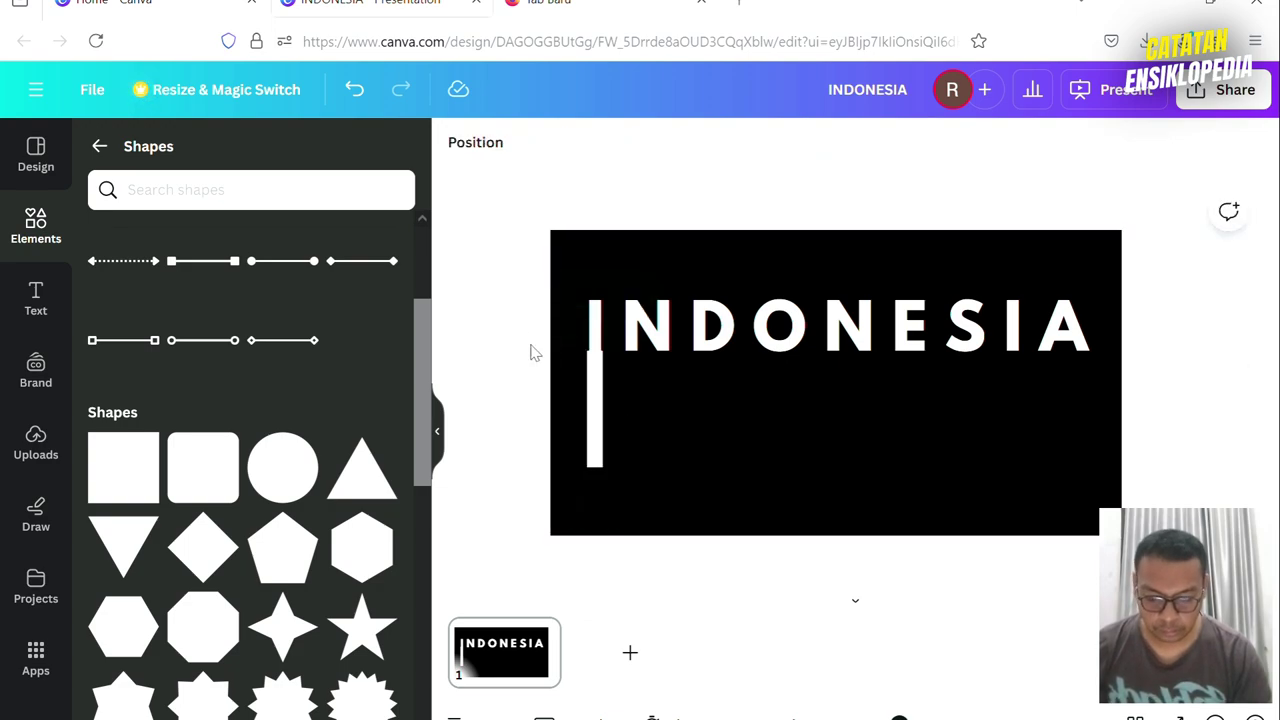
Step: Duplicate the white bar twice and fit the copies beneath the first N and the D, widened to match each letter
{"action": "left_click", "coordinate": [600, 404]}
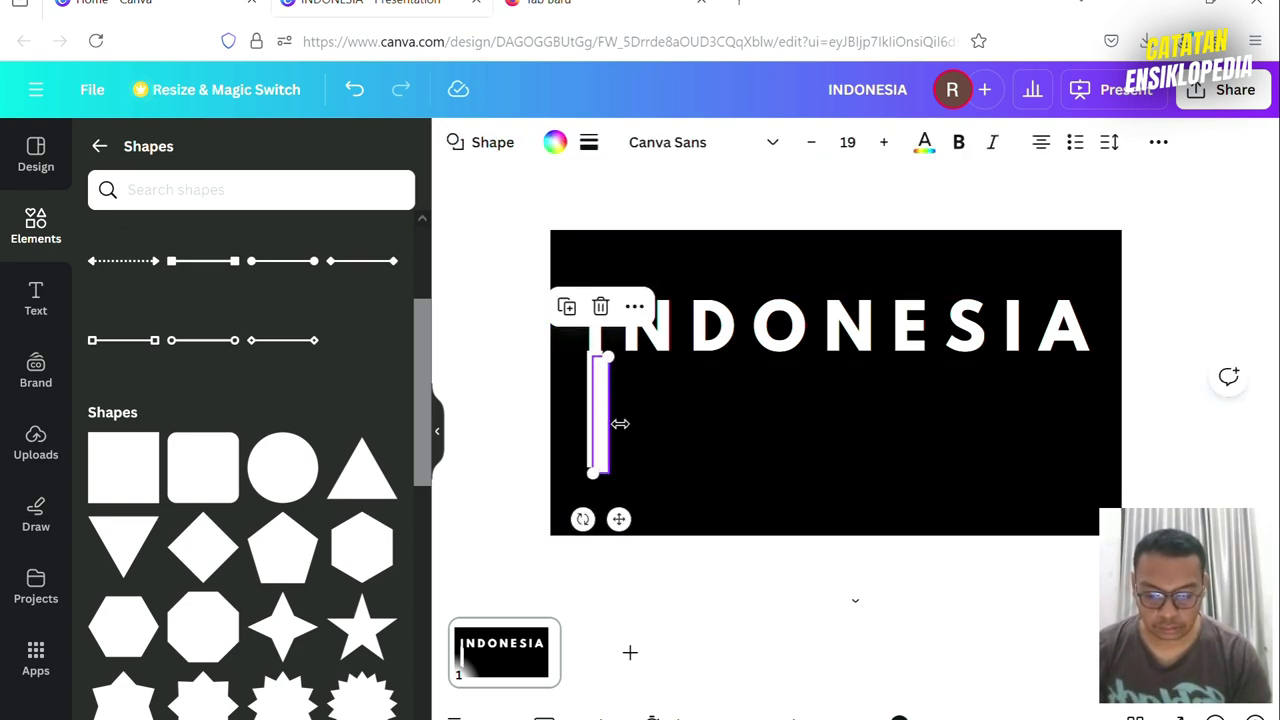
{"action": "left_click", "coordinate": [500, 312]}
{"action": "left_click_drag", "start_coordinate": [600, 417], "coordinate": [679, 418]}
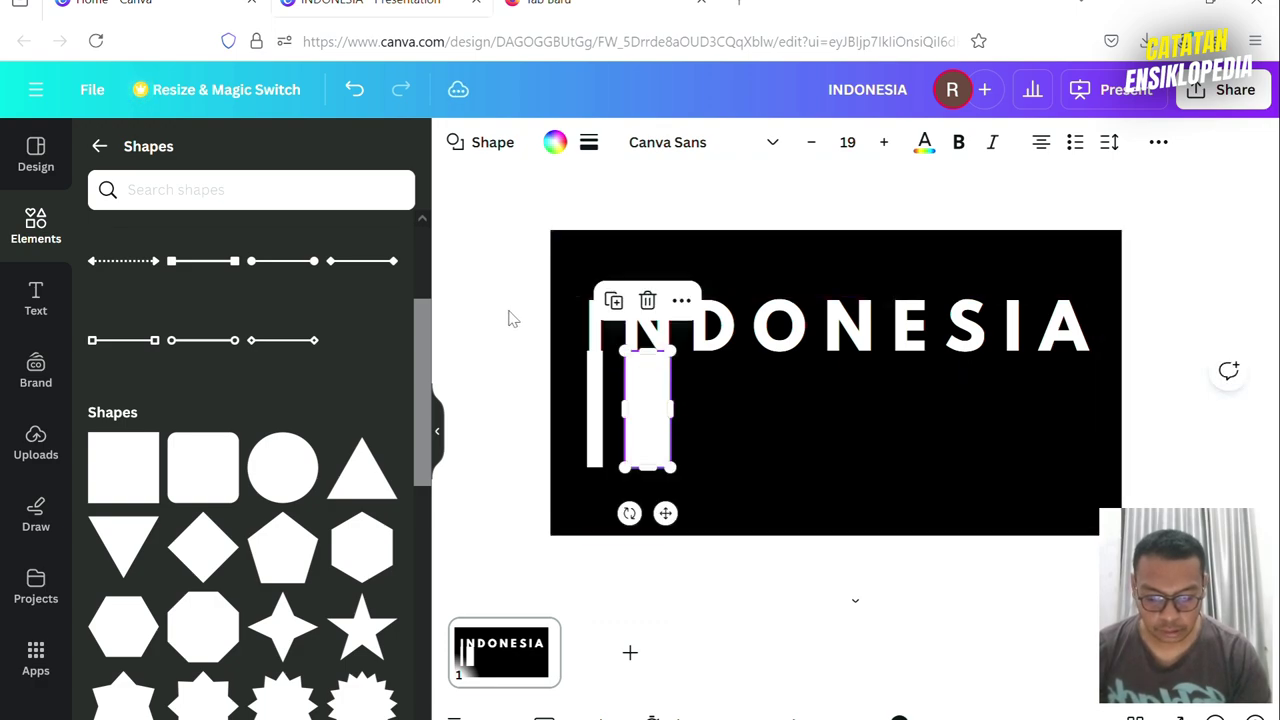
{"action": "left_click", "coordinate": [476, 307]}
{"action": "left_click", "coordinate": [597, 410]}
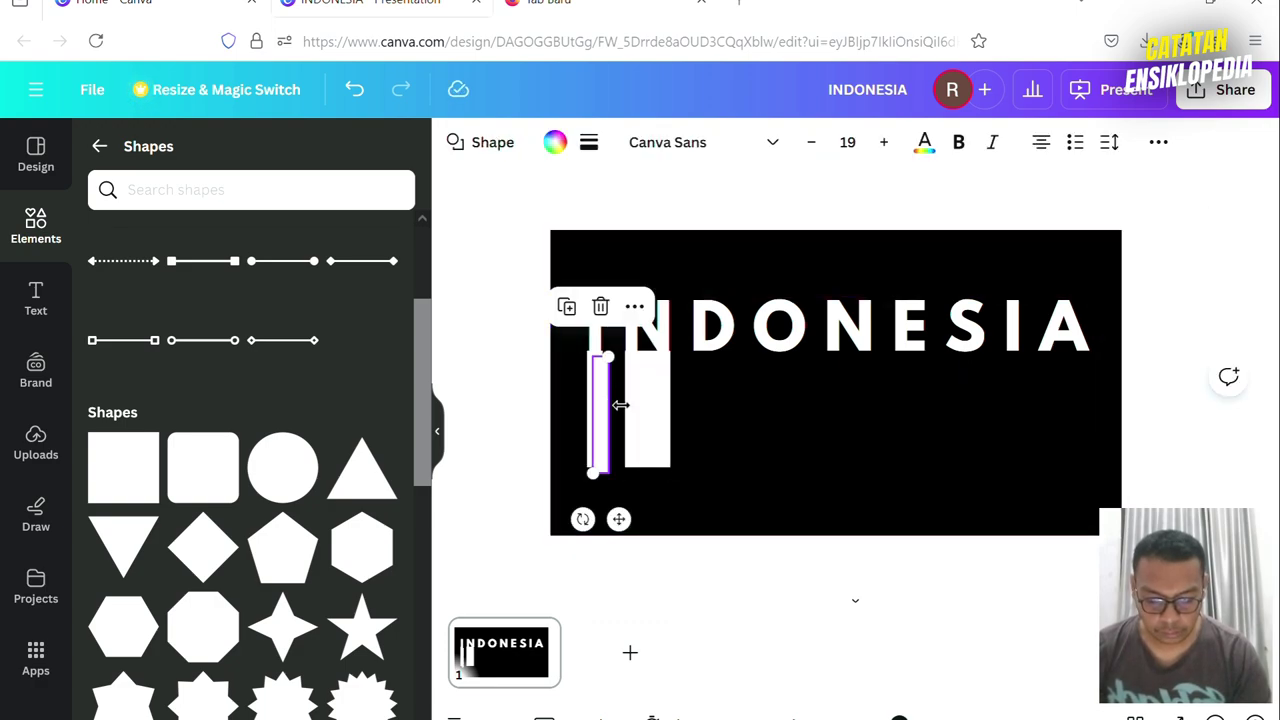
{"action": "key", "text": "ctrl+d"}
{"action": "left_click_drag", "start_coordinate": [600, 410], "coordinate": [737, 403]}
{"action": "left_click", "coordinate": [494, 349]}
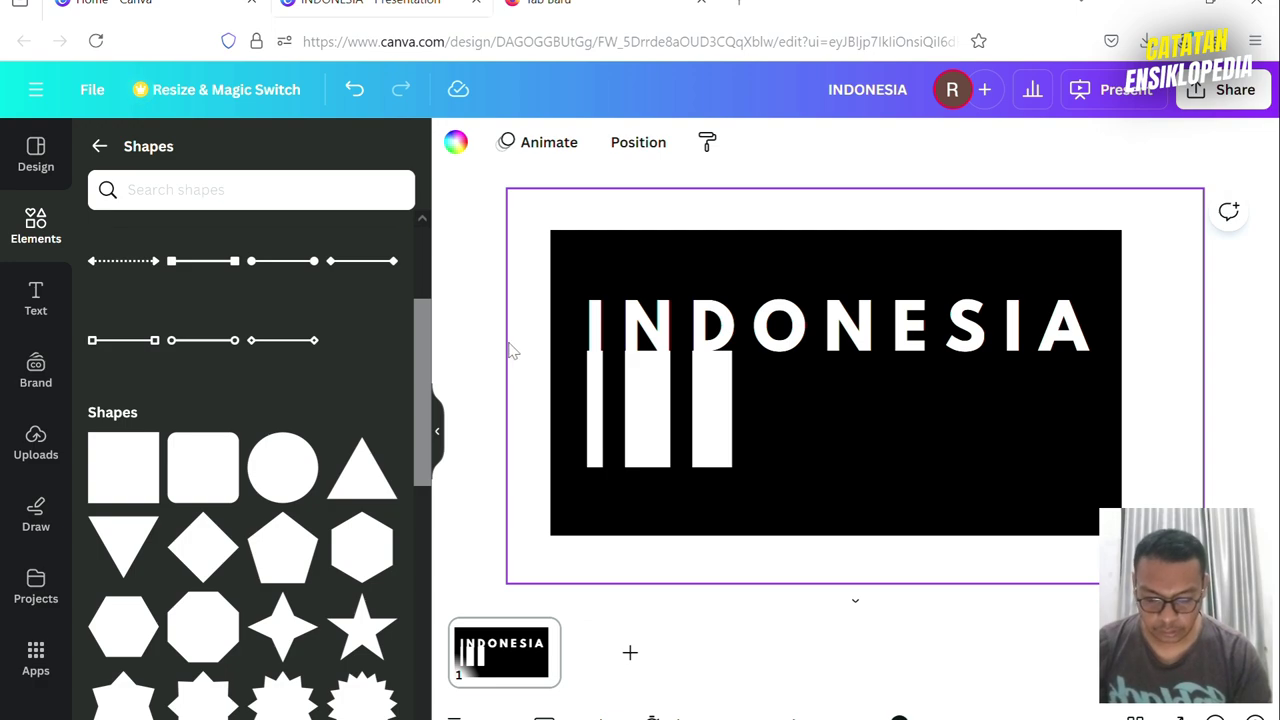
Step: Make two more copies of the narrow white bar and fit them beneath the O and second N at each letter's width
{"action": "left_click", "coordinate": [597, 410]}
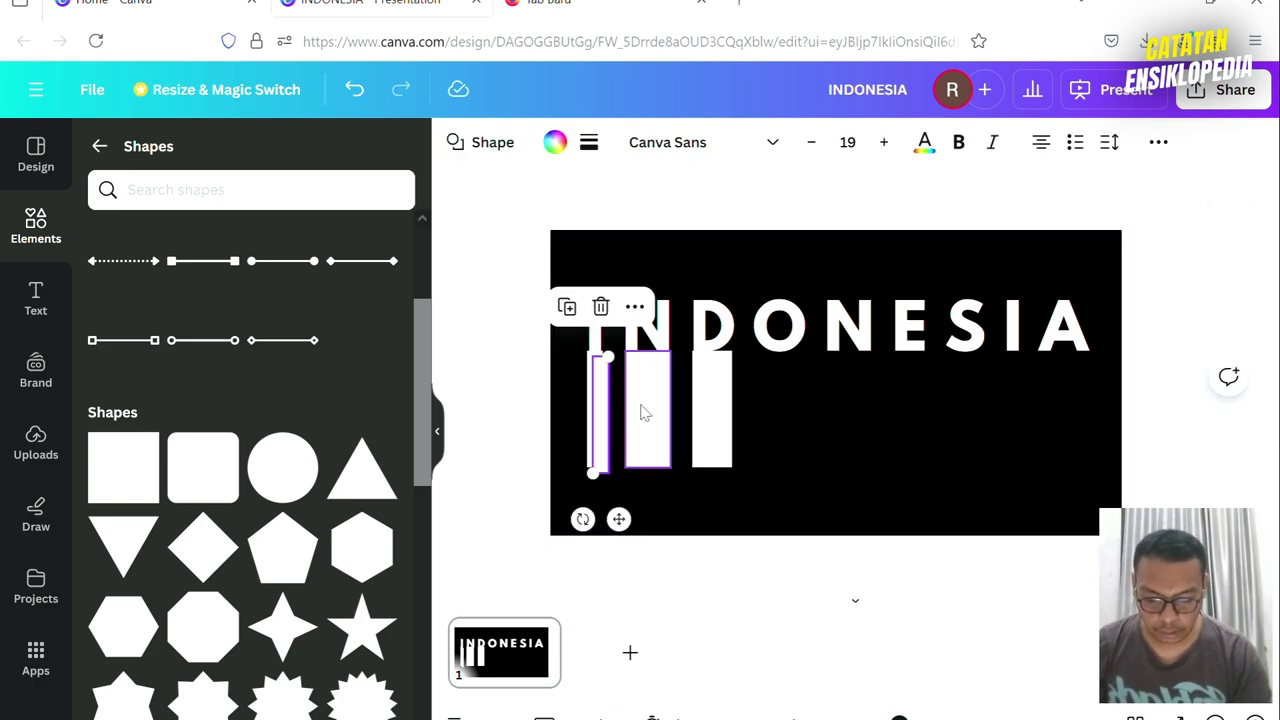
{"action": "left_click", "coordinate": [471, 329]}
{"action": "left_click_drag", "start_coordinate": [607, 393], "coordinate": [787, 407]}
{"action": "key", "text": "Escape"}
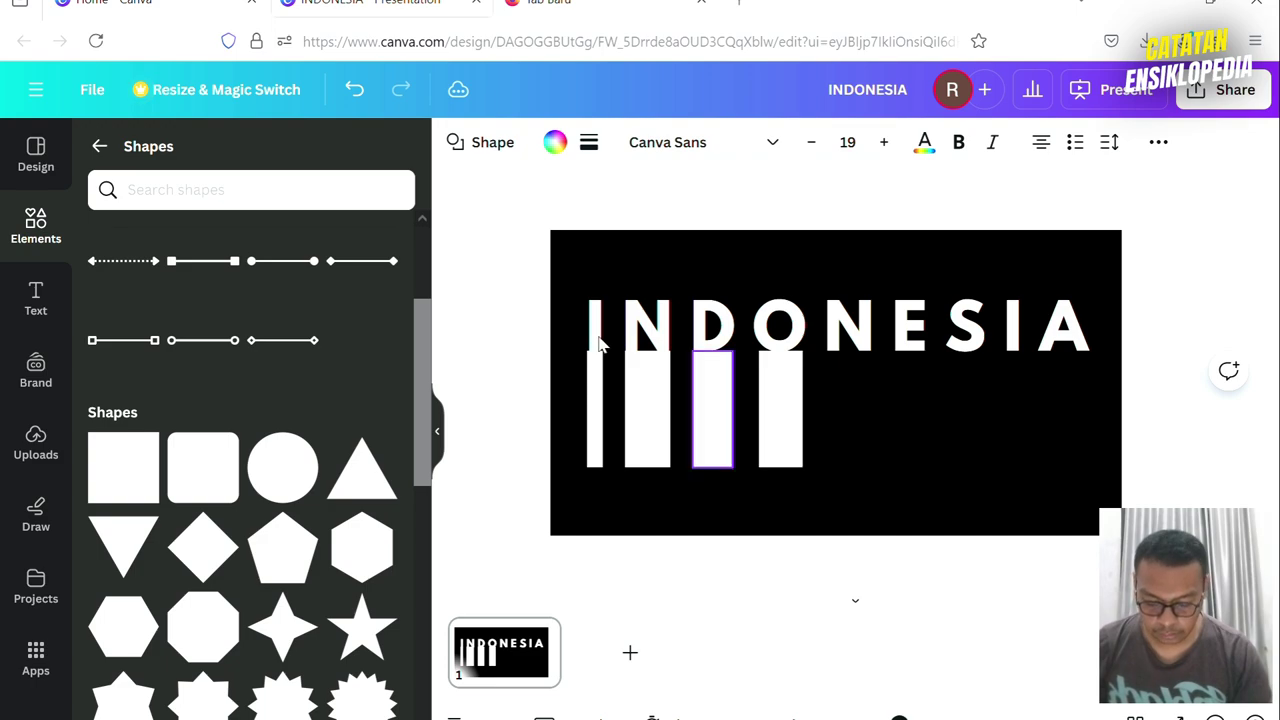
{"action": "left_click", "coordinate": [598, 420]}
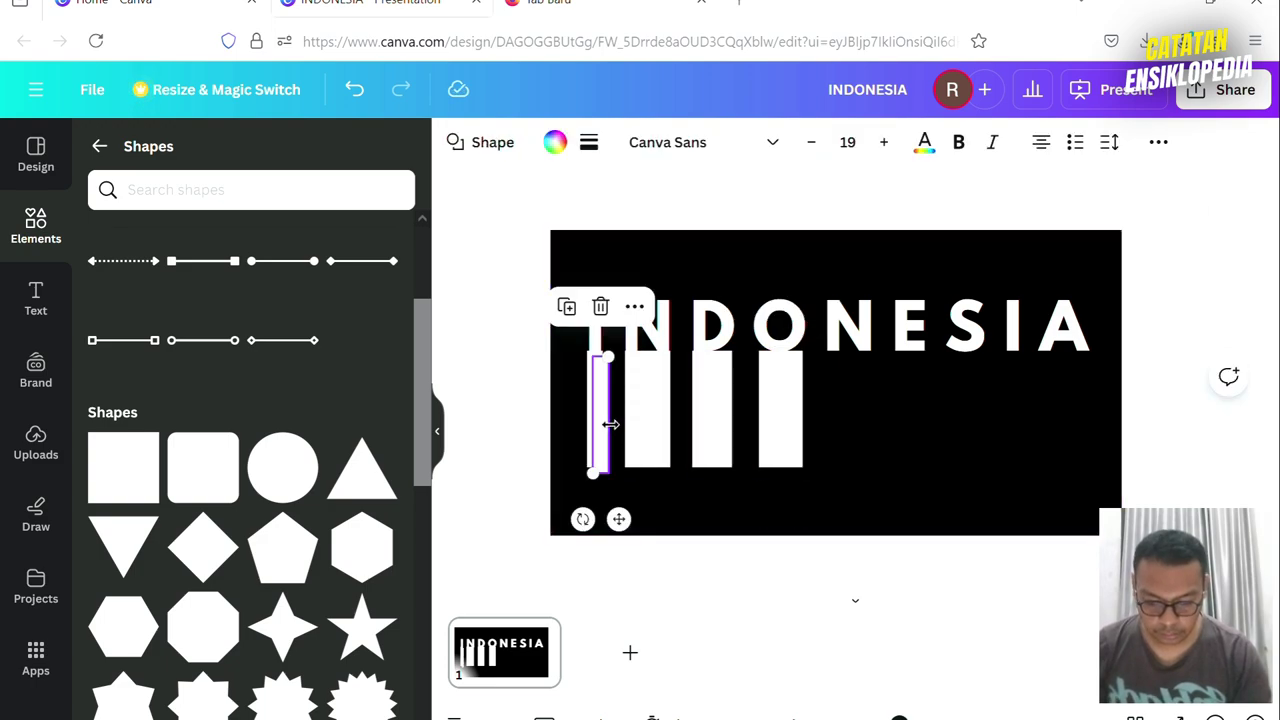
{"action": "left_click_drag", "start_coordinate": [610, 404], "coordinate": [877, 412]}
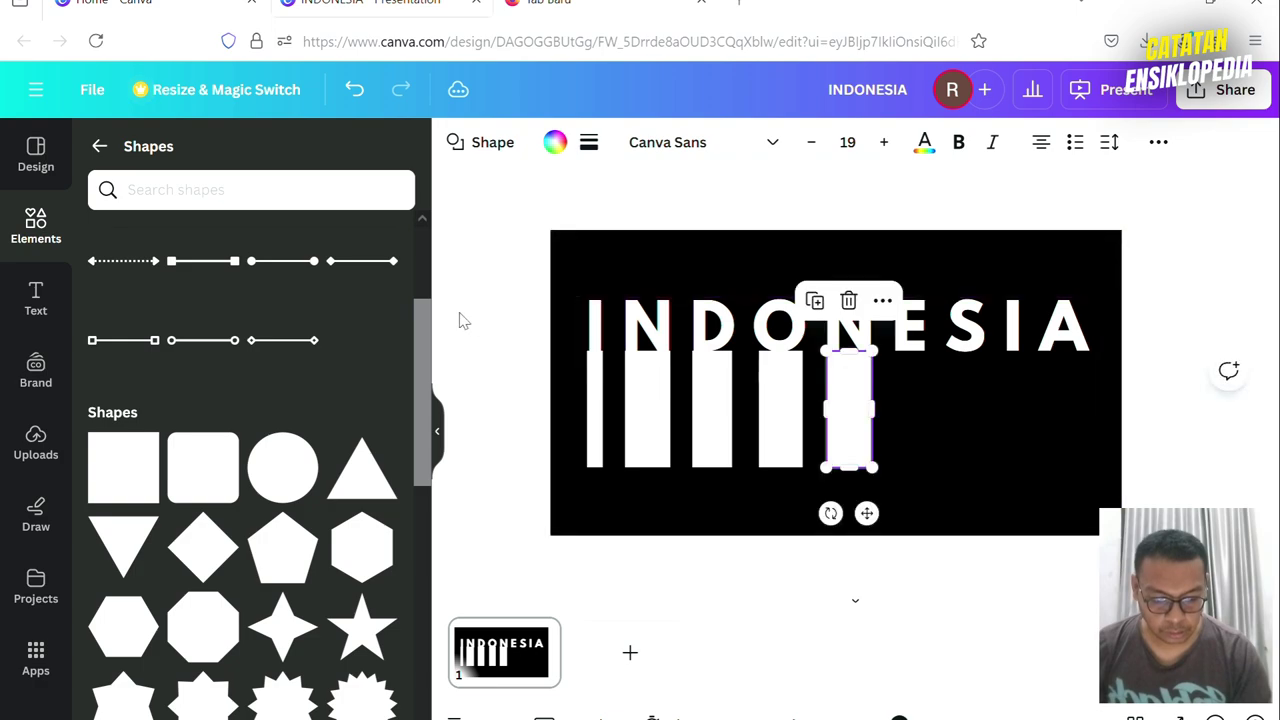
{"action": "left_click", "coordinate": [490, 335]}
Step: Copy the narrow white bar for the letters E and S, aligning and widening each copy to its letter
{"action": "left_click", "coordinate": [597, 420]}
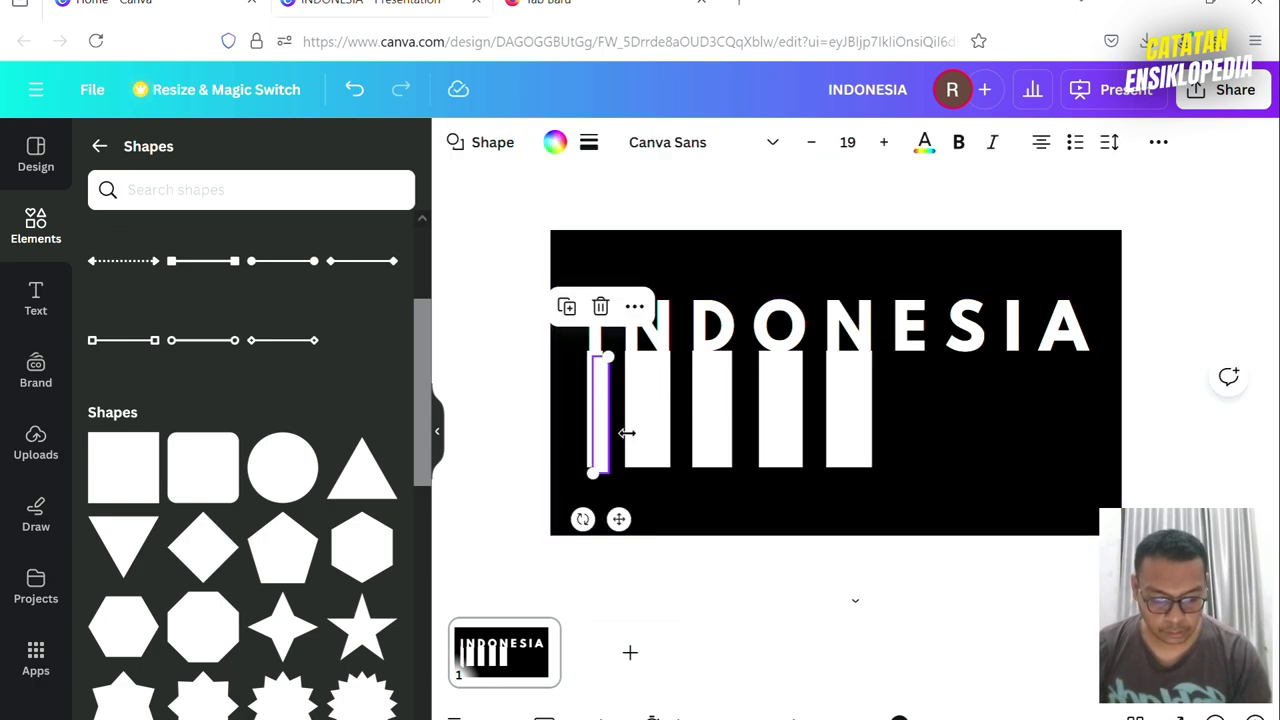
{"action": "left_click_drag", "start_coordinate": [600, 405], "coordinate": [939, 403]}
{"action": "left_click", "coordinate": [466, 251]}
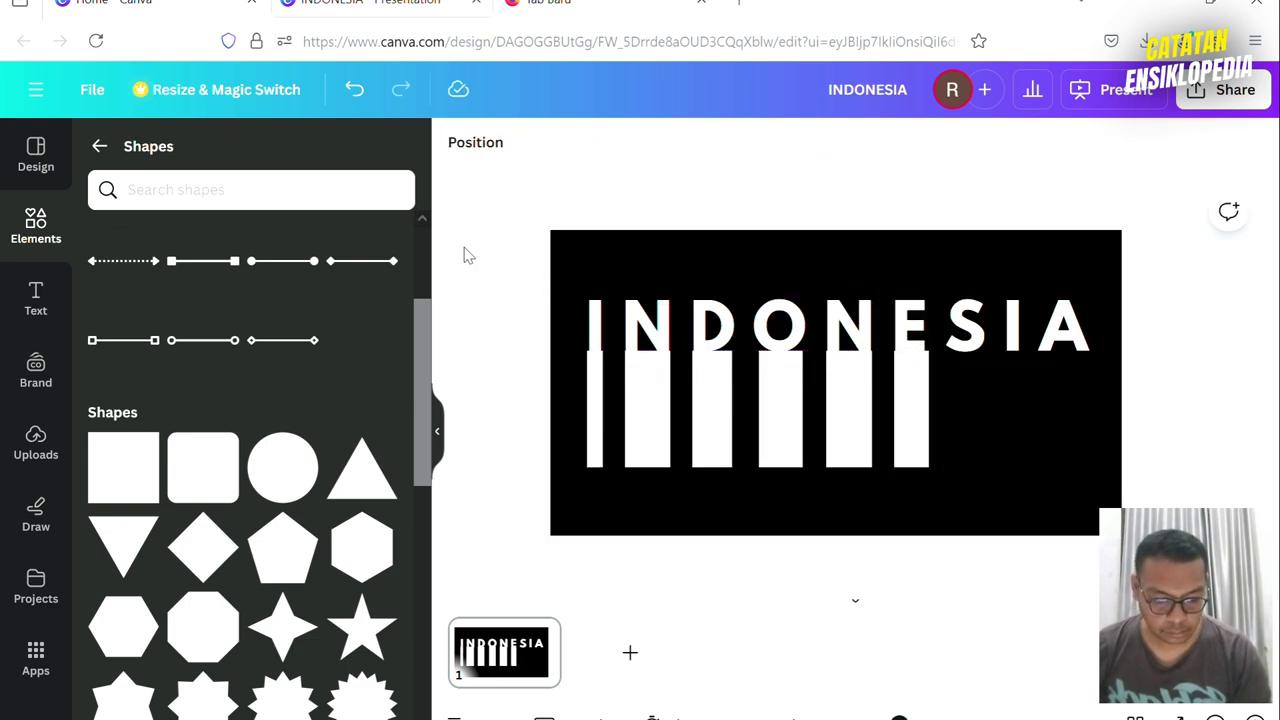
{"action": "left_click", "coordinate": [598, 410]}
{"action": "left_click_drag", "start_coordinate": [614, 366], "coordinate": [967, 388]}
{"action": "left_click_drag", "start_coordinate": [966, 388], "coordinate": [990, 388]}
{"action": "left_click", "coordinate": [535, 277]}
Step: Place copies of the white bar beneath the last I and the A, adjusting the final bar to the A's width
{"action": "left_click", "coordinate": [597, 400]}
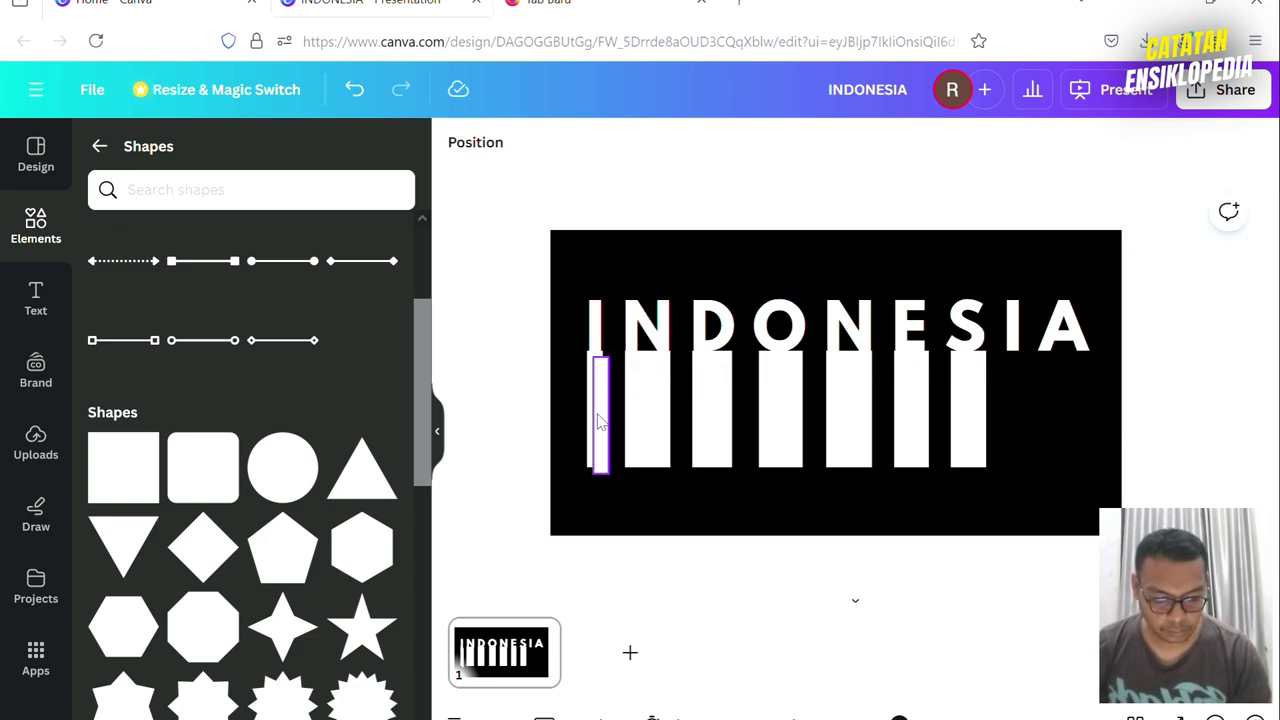
{"action": "left_click_drag", "start_coordinate": [637, 420], "coordinate": [1022, 418]}
{"action": "left_click", "coordinate": [477, 254]}
{"action": "left_click", "coordinate": [598, 410]}
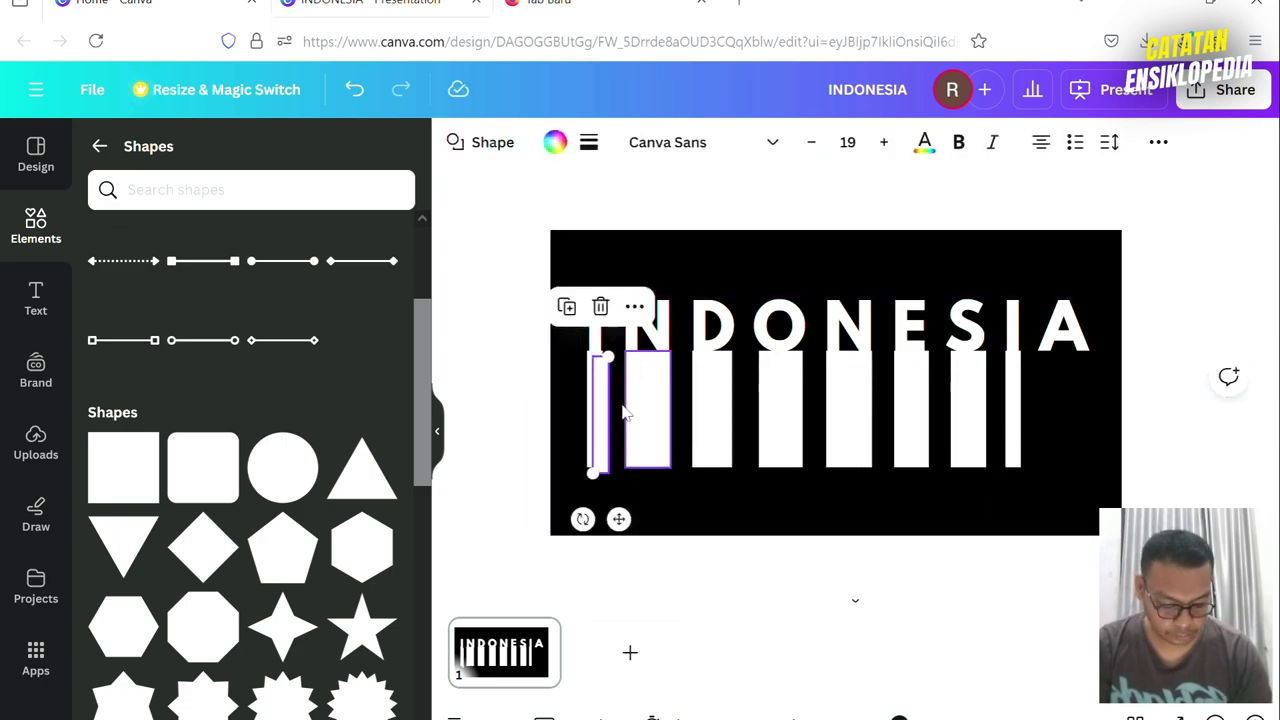
{"action": "left_click_drag", "start_coordinate": [605, 412], "coordinate": [1096, 423]}
{"action": "left_click", "coordinate": [1129, 437]}
{"action": "left_click", "coordinate": [1071, 426]}
{"action": "left_click", "coordinate": [1068, 410]}
{"action": "key", "text": "Escape"}
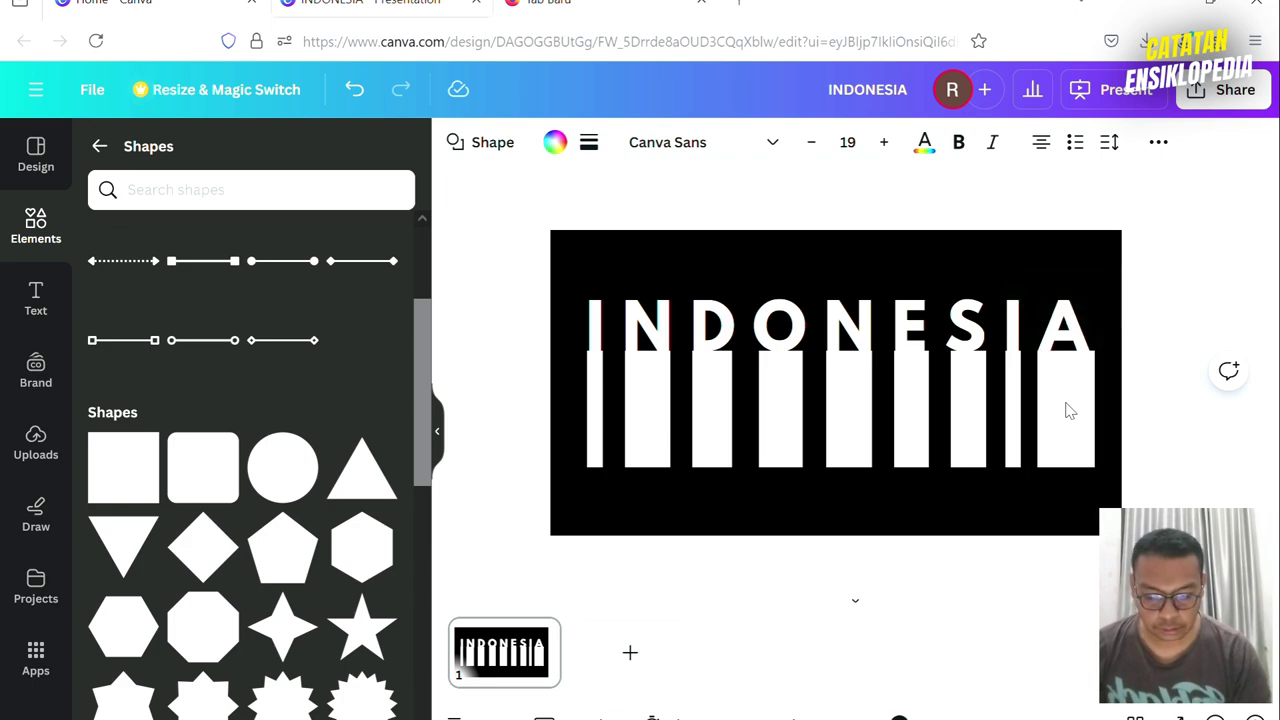
{"action": "left_click", "coordinate": [1068, 410]}
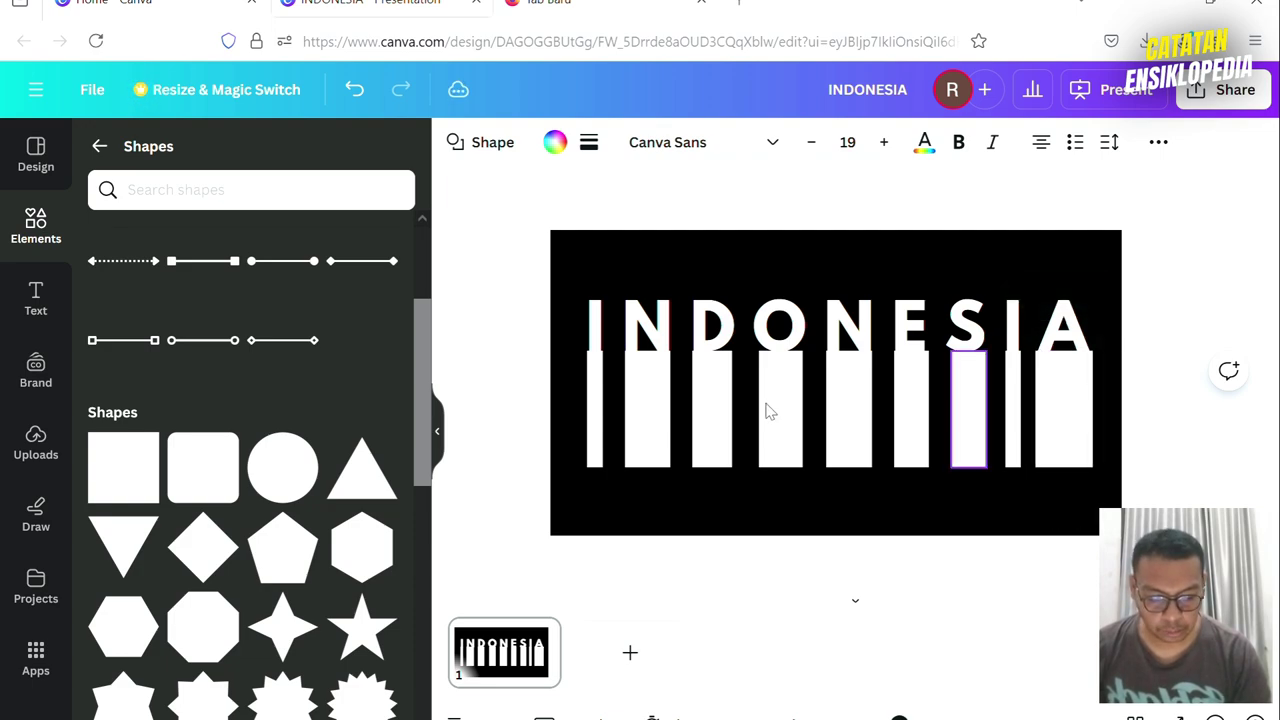
{"action": "left_click", "coordinate": [490, 204]}
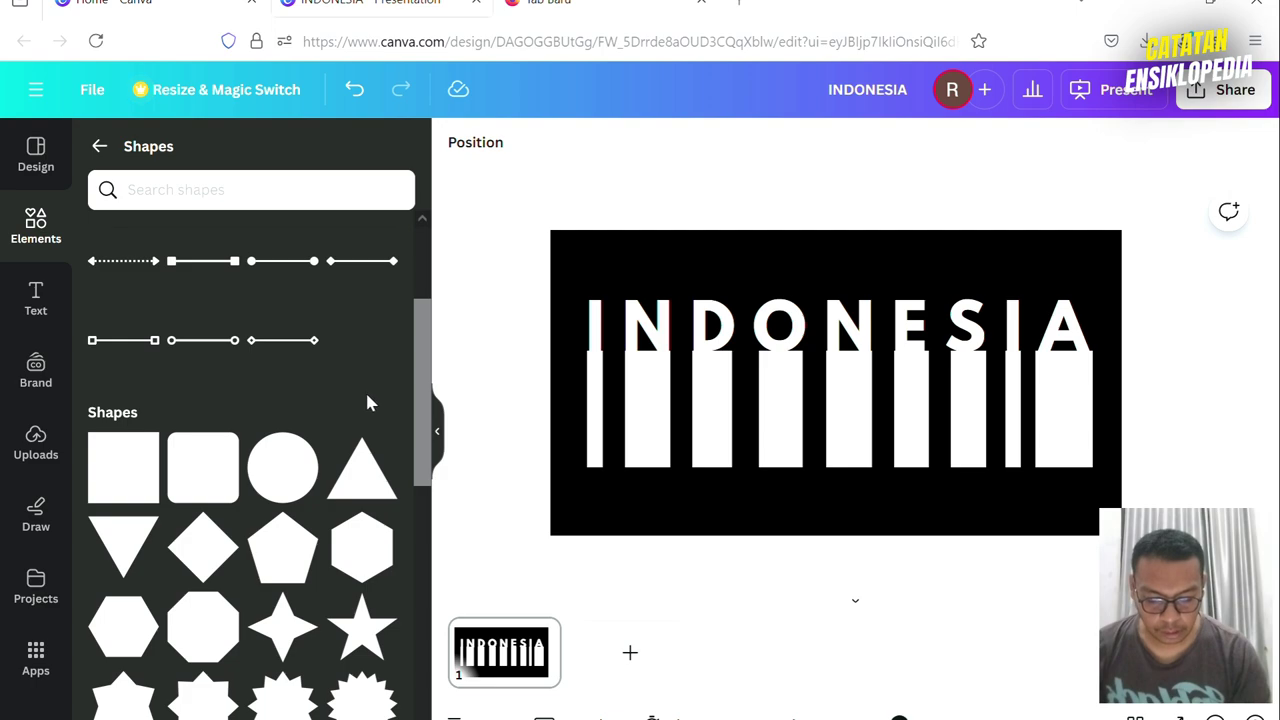
Step: Add a circle shape, fill it with black and move it down over the lower ends of the white bars
{"action": "left_click", "coordinate": [292, 483]}
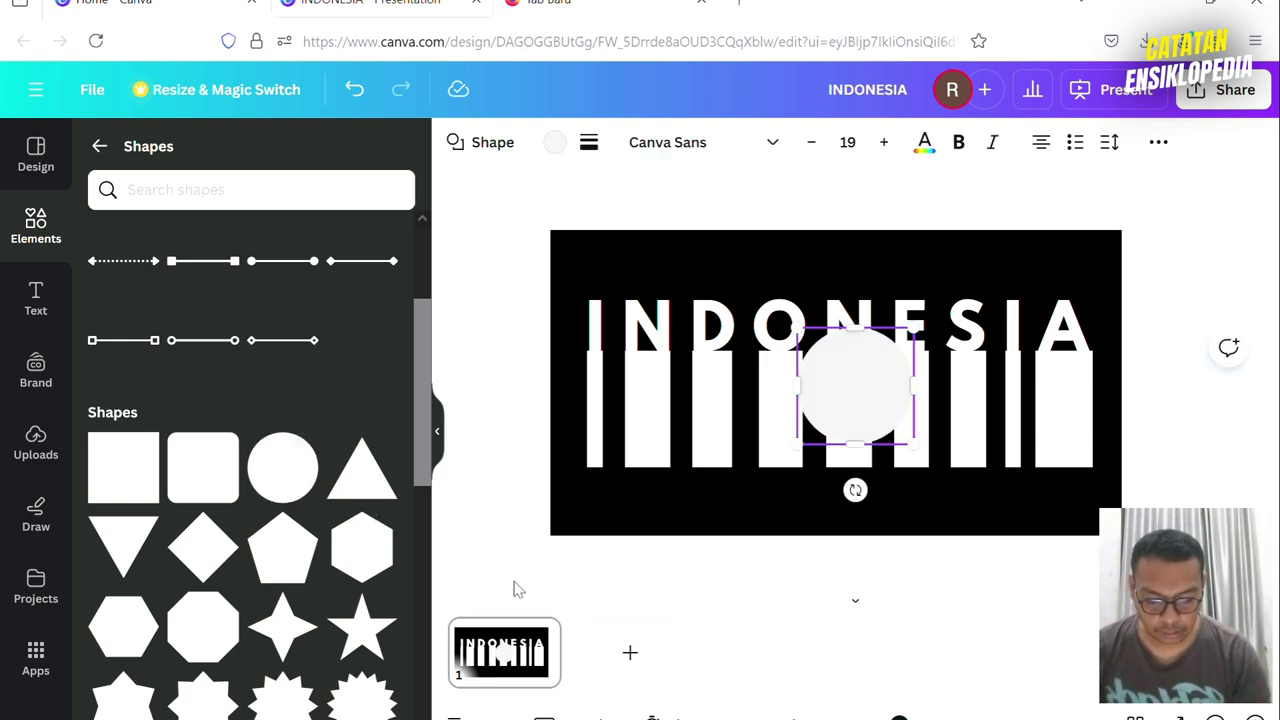
{"action": "left_click", "coordinate": [558, 143]}
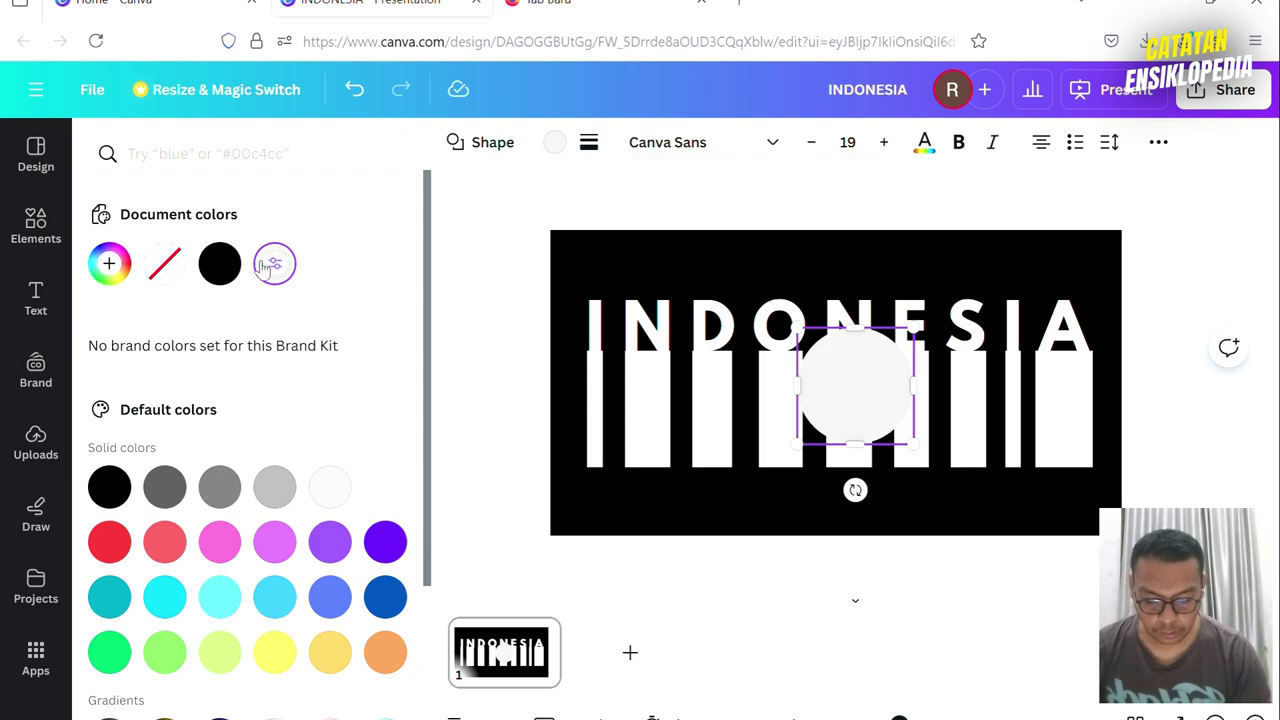
{"action": "left_click", "coordinate": [232, 276]}
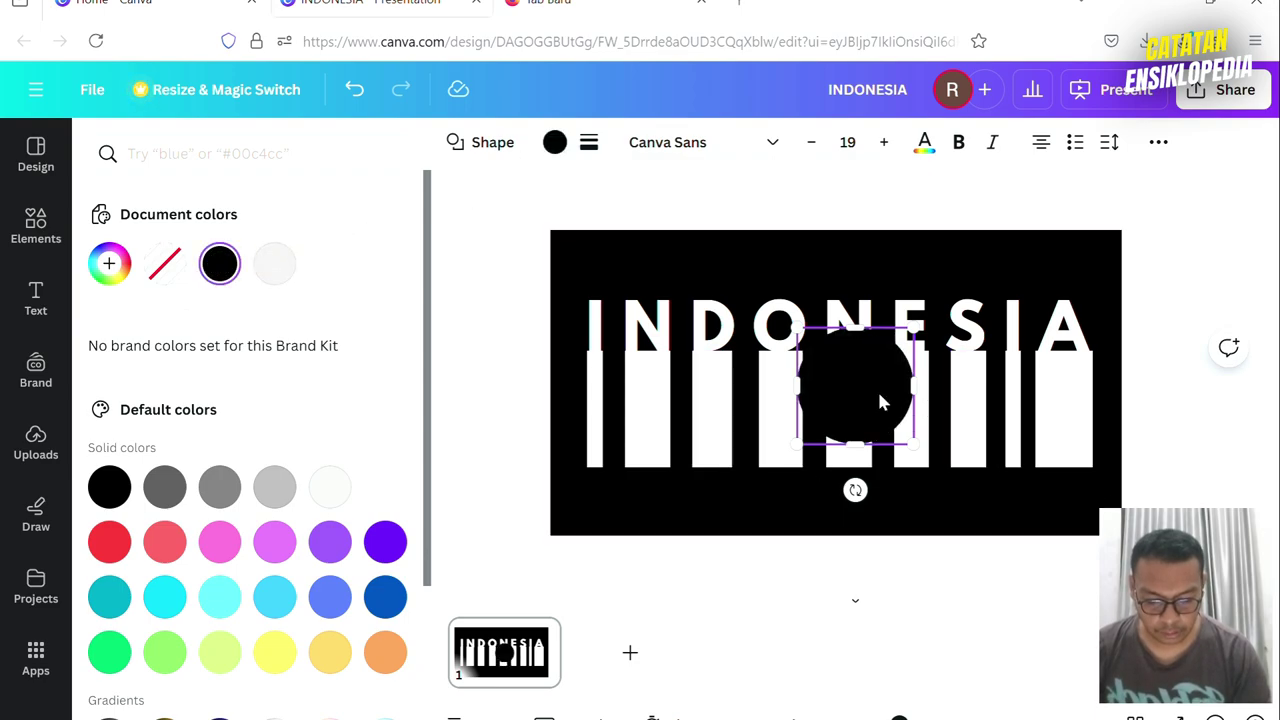
{"action": "key", "text": "Escape"}
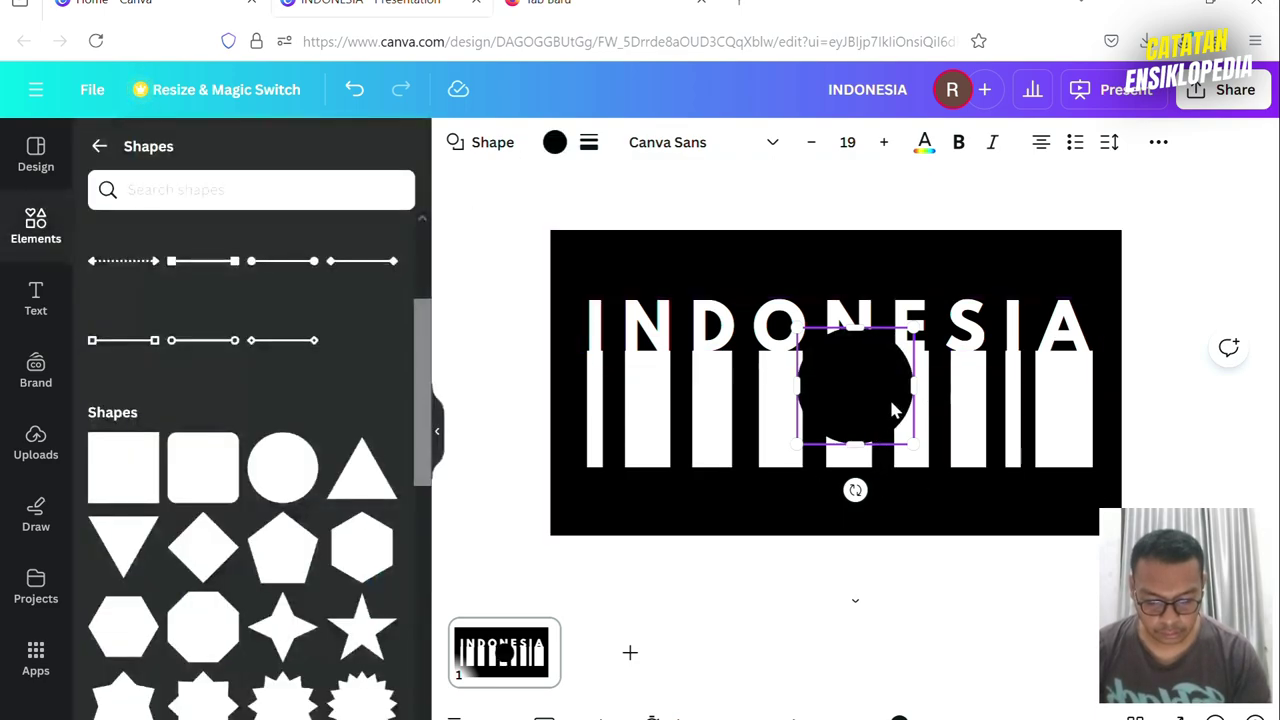
{"action": "left_click_drag", "start_coordinate": [820, 393], "coordinate": [975, 506]}
{"action": "left_click", "coordinate": [870, 503]}
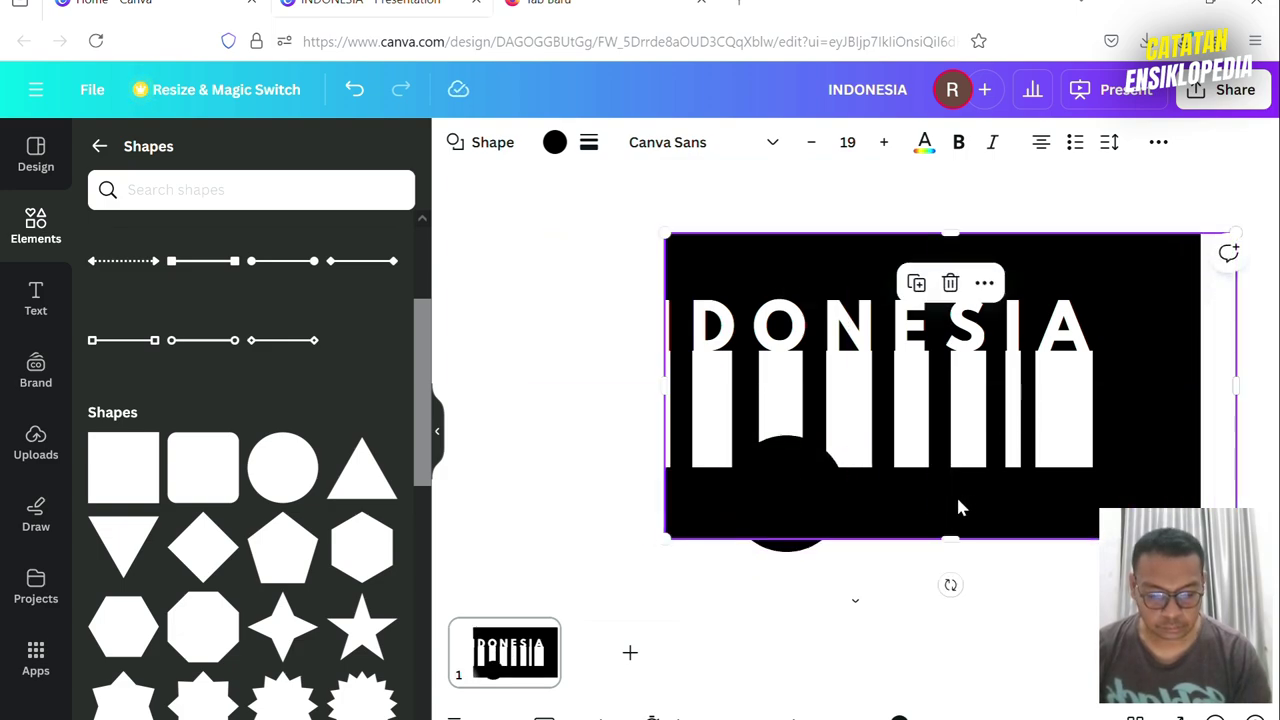
{"action": "key", "text": "ctrl+z"}
Step: Stretch the black circle into an ellipse spanning the black rectangle's full width and shorten it to end at the rectangle's lower edge
{"action": "left_click", "coordinate": [785, 470]}
{"action": "left_click_drag", "start_coordinate": [858, 508], "coordinate": [1130, 507]}
{"action": "left_click_drag", "start_coordinate": [730, 495], "coordinate": [555, 491]}
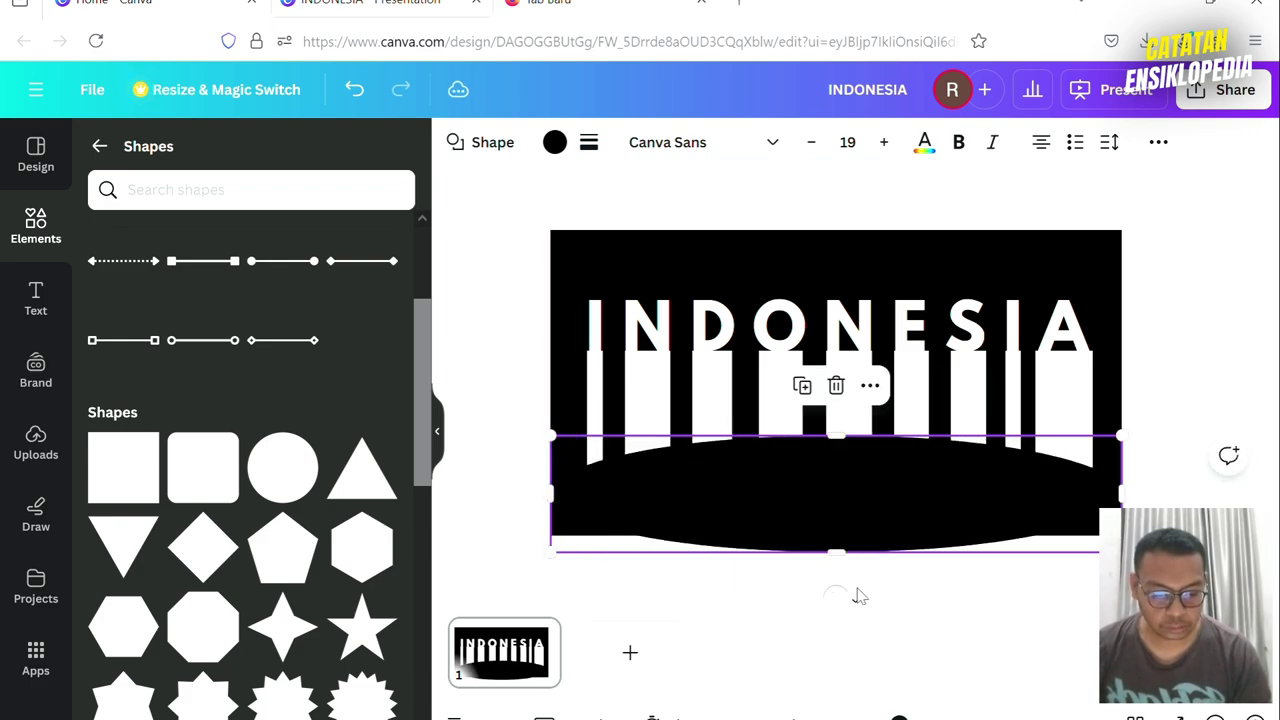
{"action": "left_click_drag", "start_coordinate": [854, 561], "coordinate": [853, 543]}
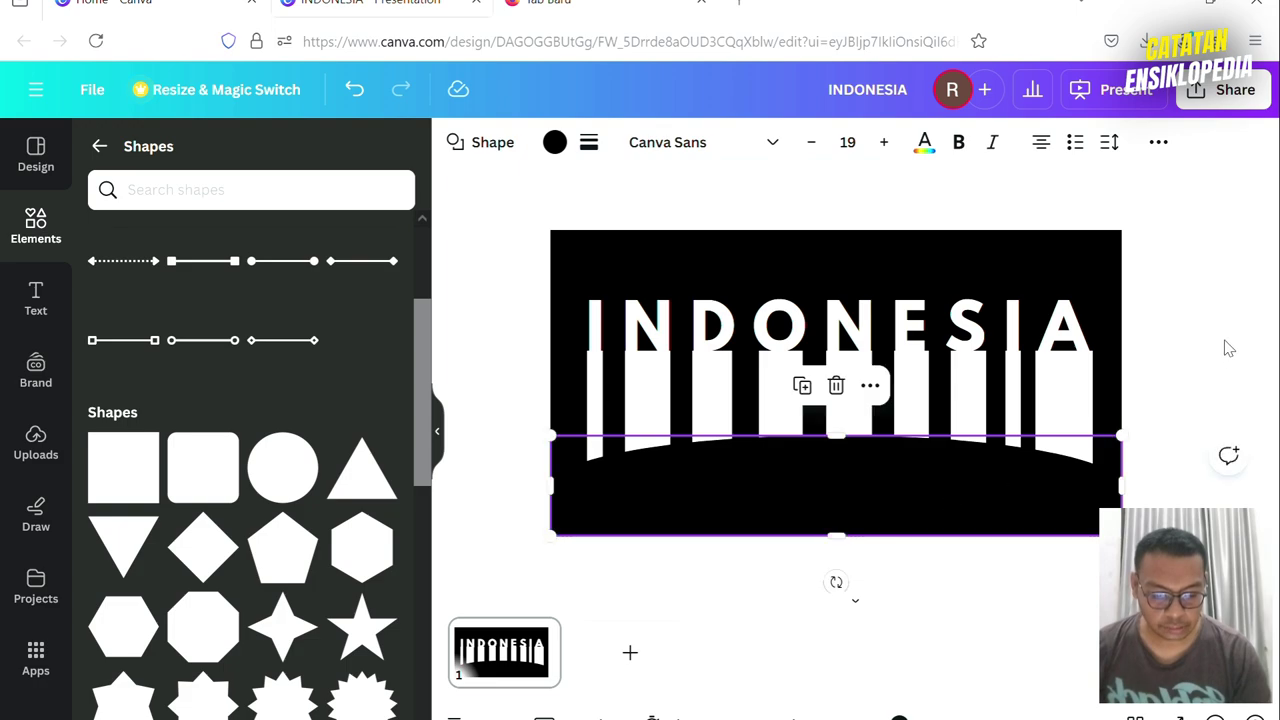
{"action": "left_click", "coordinate": [1229, 348]}
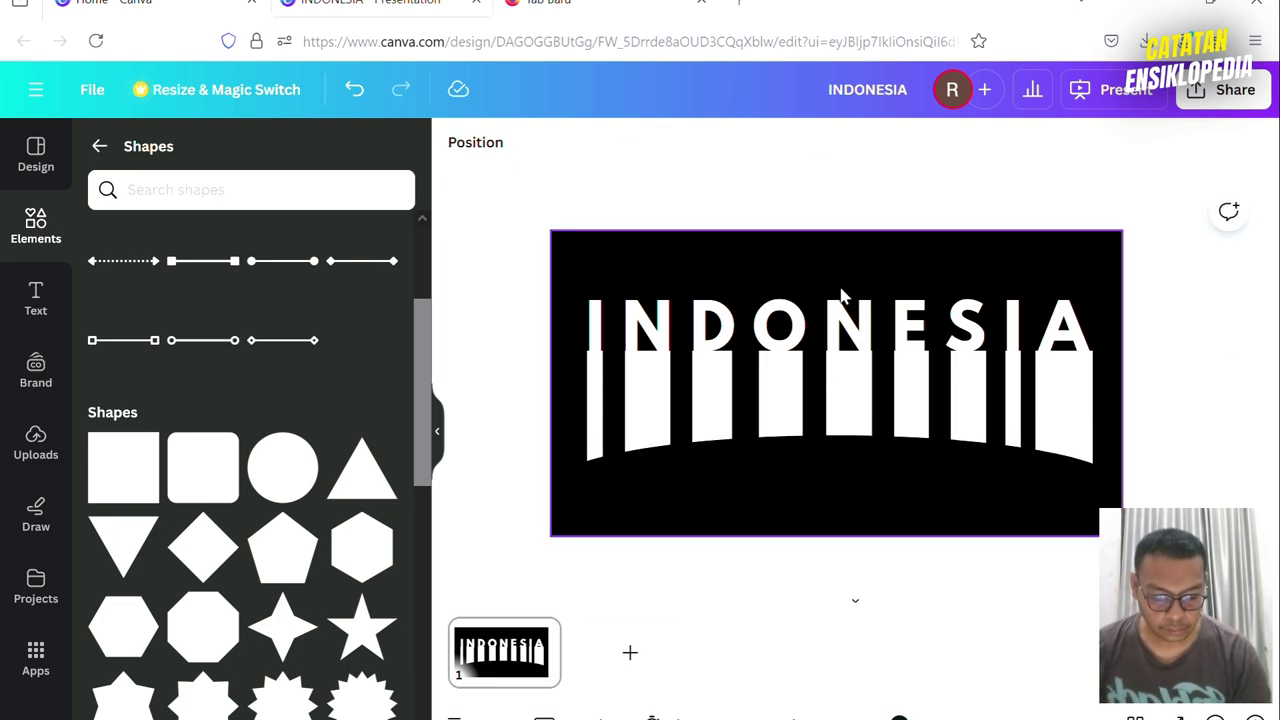
Step: Download the INDONESIA design as a PNG file
{"action": "left_click", "coordinate": [879, 246]}
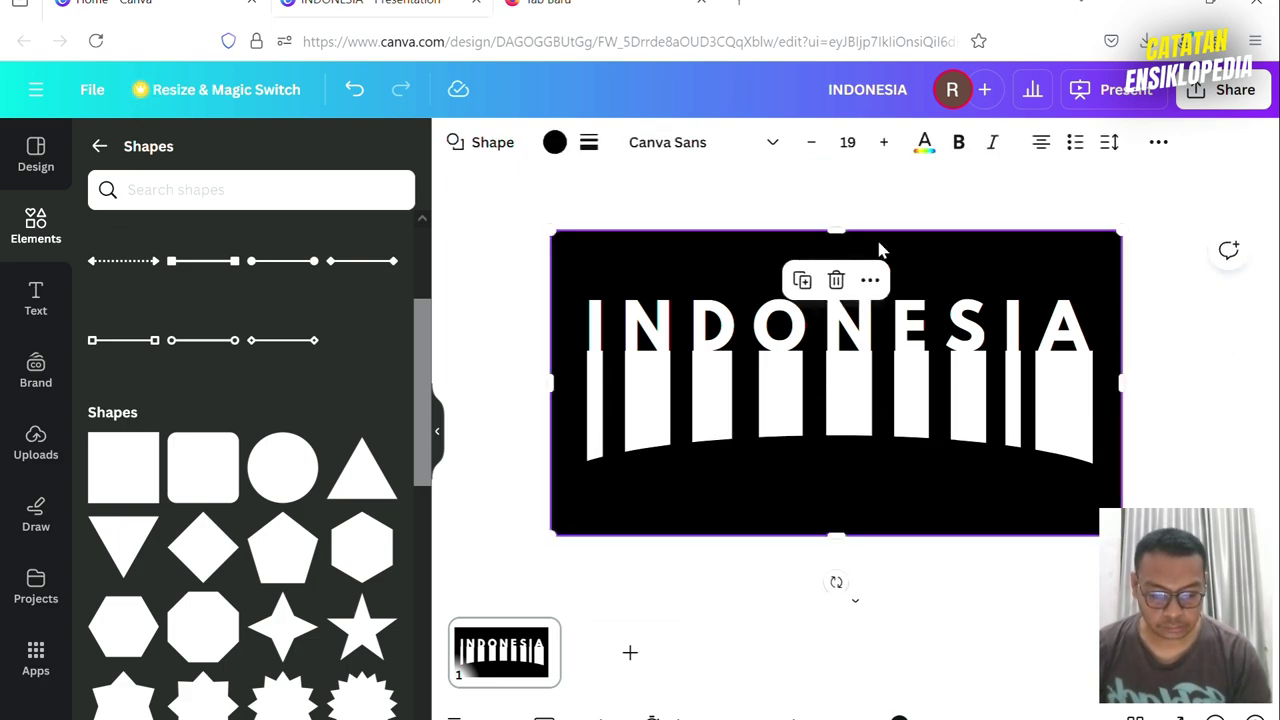
{"action": "left_click", "coordinate": [1264, 100]}
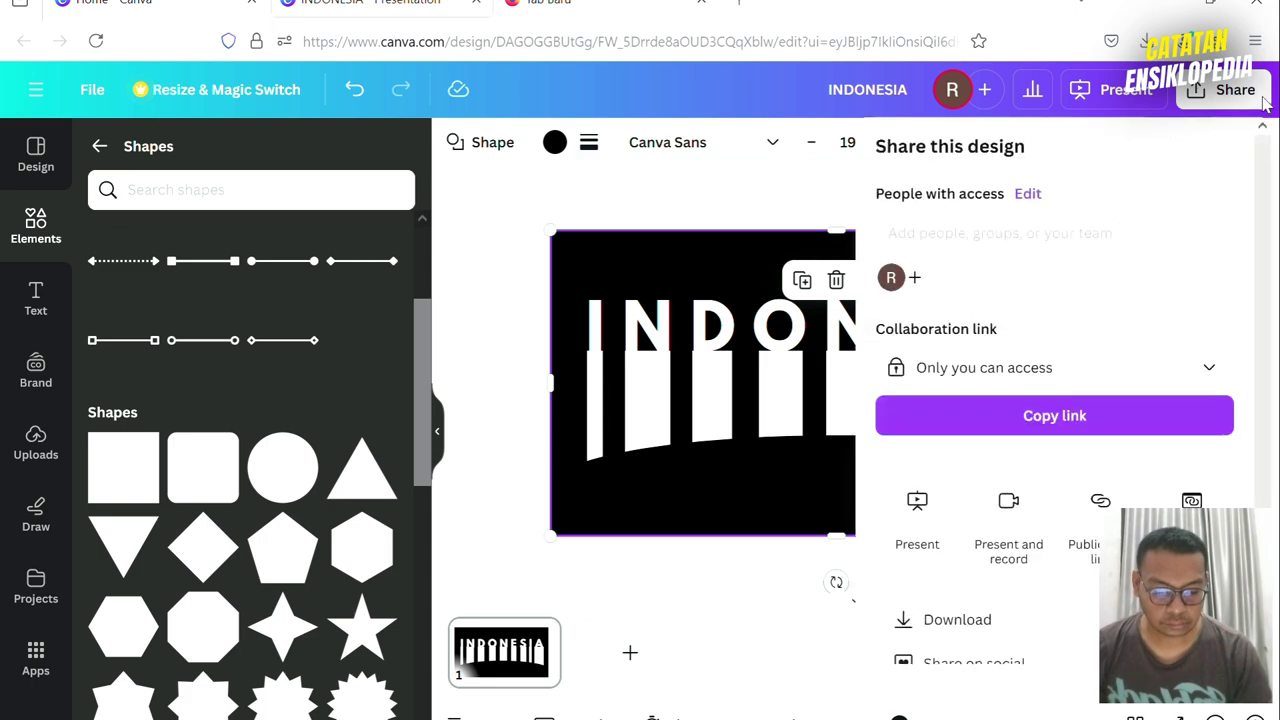
{"action": "scroll", "coordinate": [1245, 503], "scroll_direction": "down", "scroll_amount": 1}
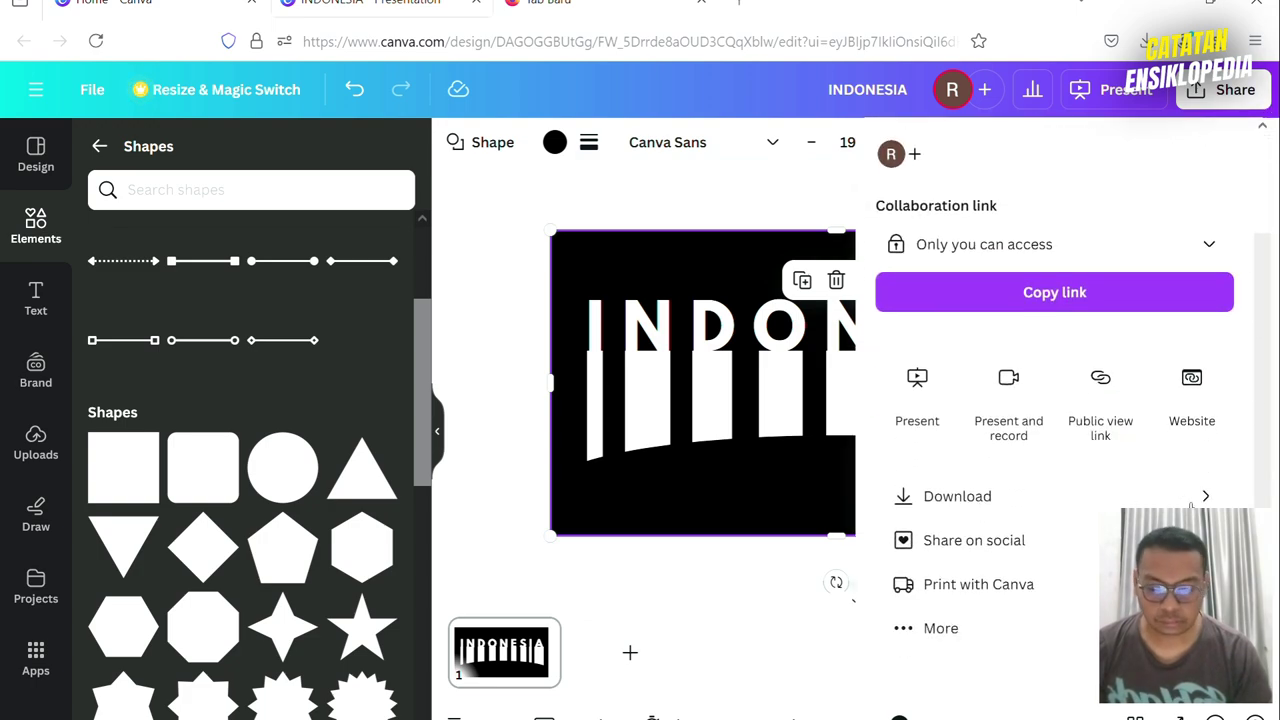
{"action": "left_click", "coordinate": [957, 494]}
{"action": "left_click", "coordinate": [1106, 229]}
{"action": "left_click", "coordinate": [1106, 229]}
{"action": "left_click", "coordinate": [1104, 229]}
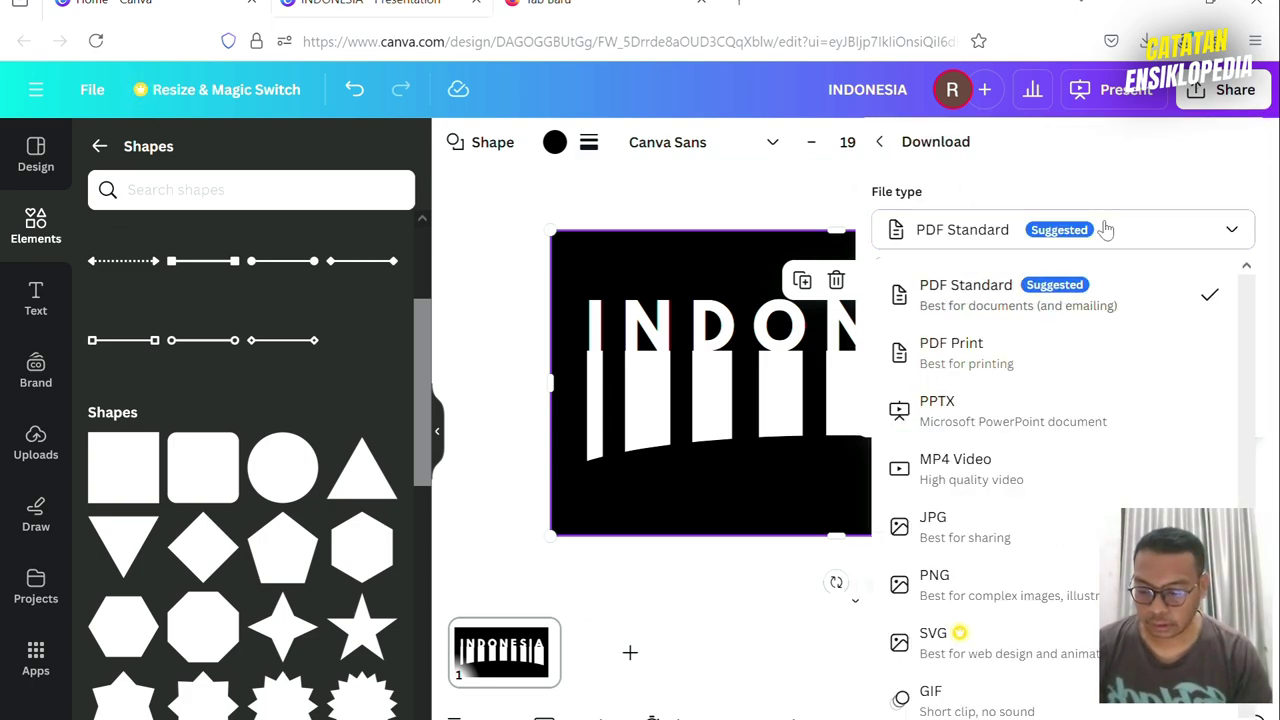
{"action": "left_click", "coordinate": [1013, 590]}
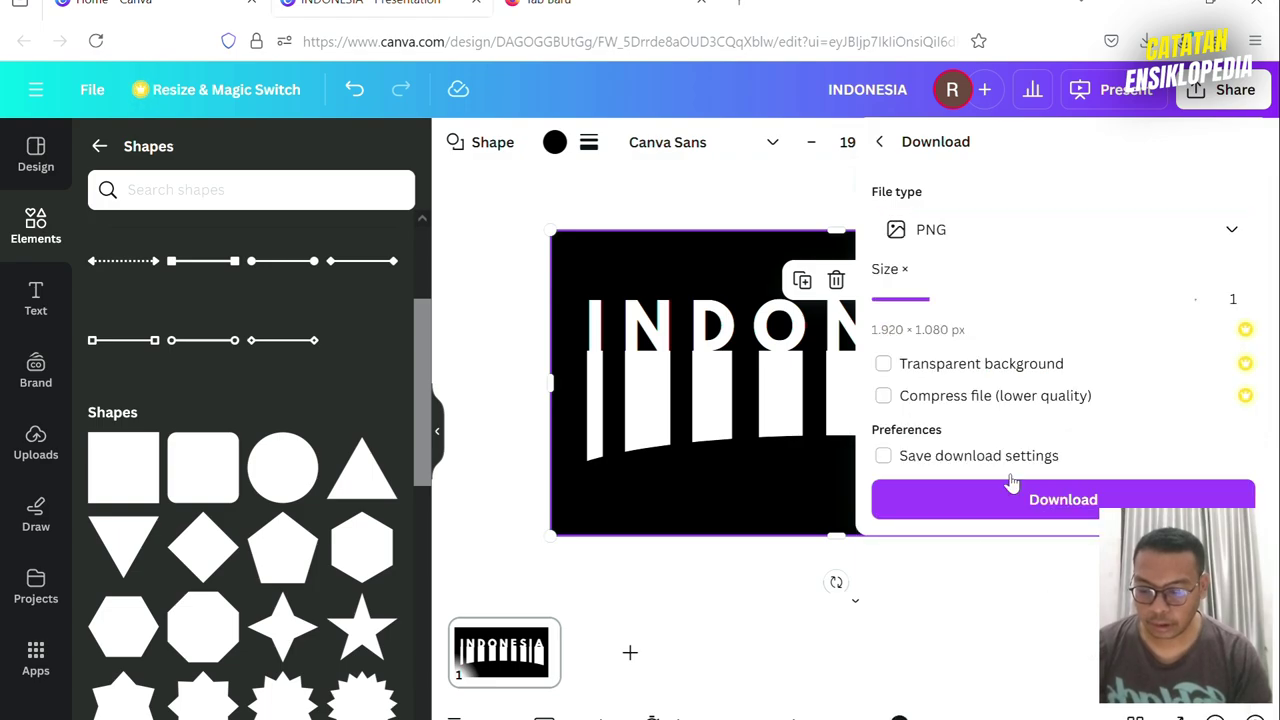
{"action": "left_click", "coordinate": [1072, 508]}
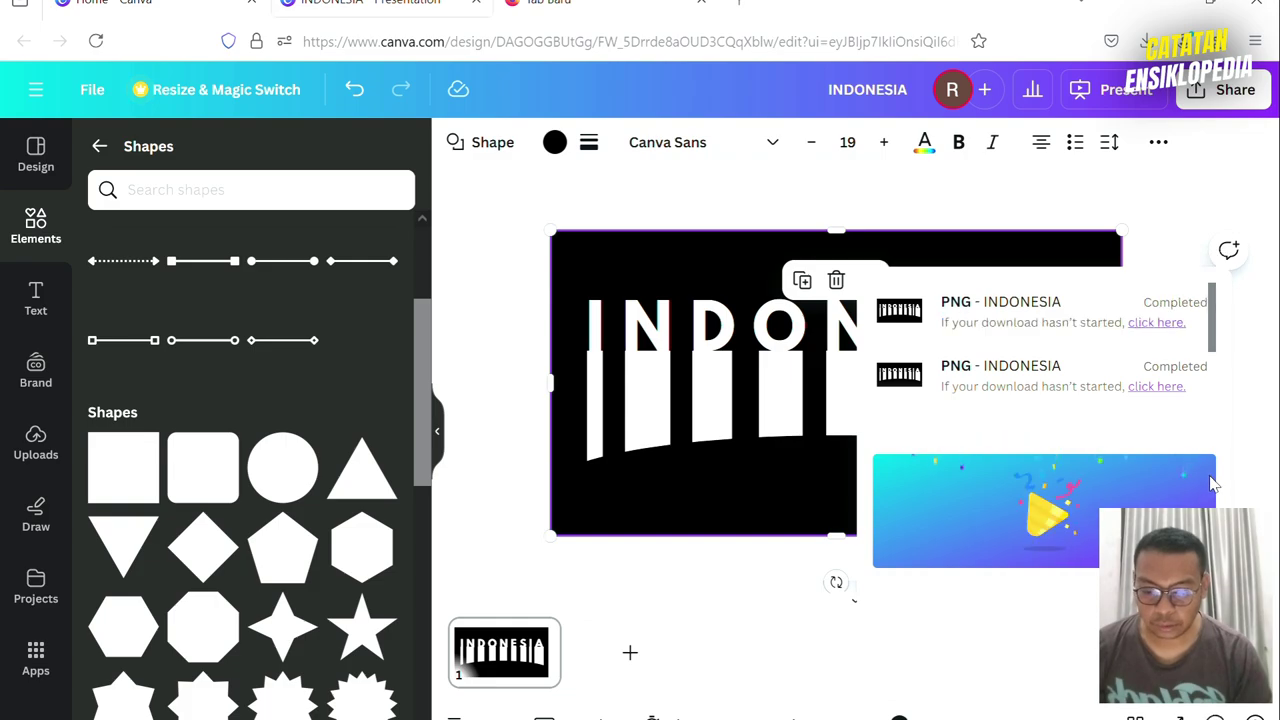
{"action": "left_click", "coordinate": [1264, 286]}
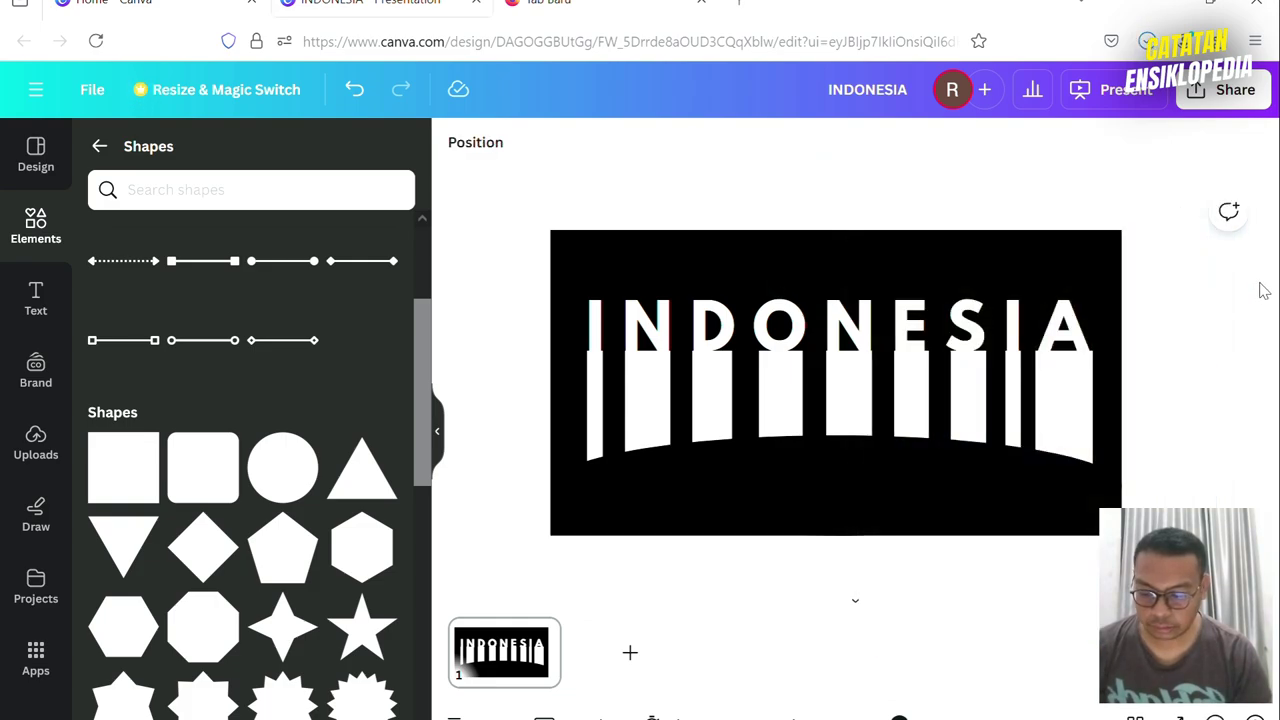
Step: Upload the exported INDONESIA PNG and the Indonesian flags illustration, and clear all existing elements from the page
{"action": "left_click", "coordinate": [100, 146]}
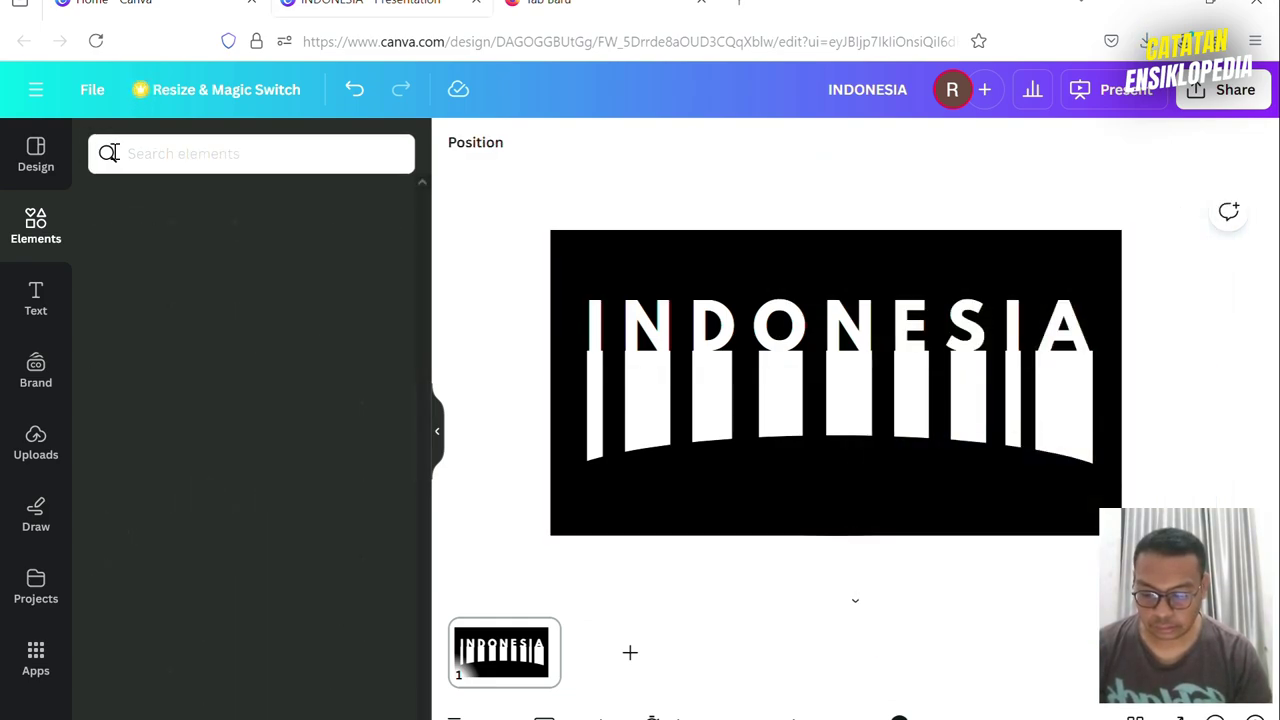
{"action": "left_click", "coordinate": [34, 451]}
{"action": "left_click", "coordinate": [290, 203]}
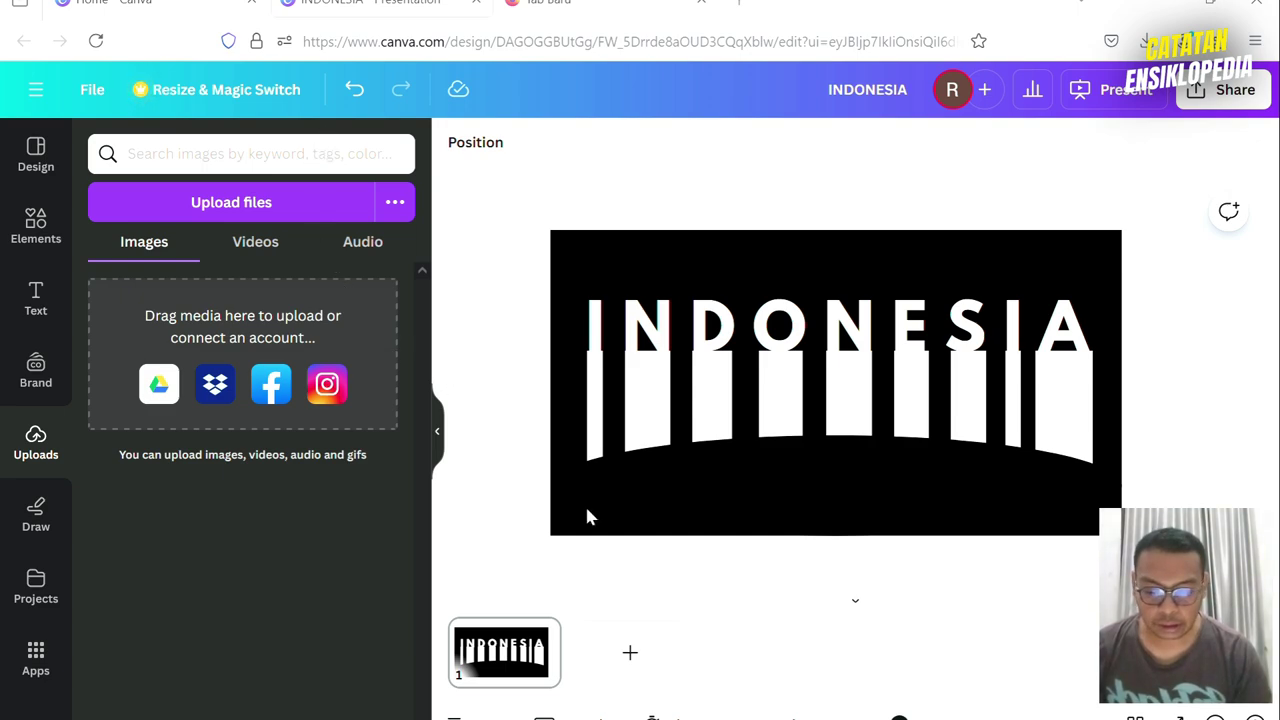
{"action": "left_click_drag", "start_coordinate": [595, 543], "coordinate": [395, 468]}
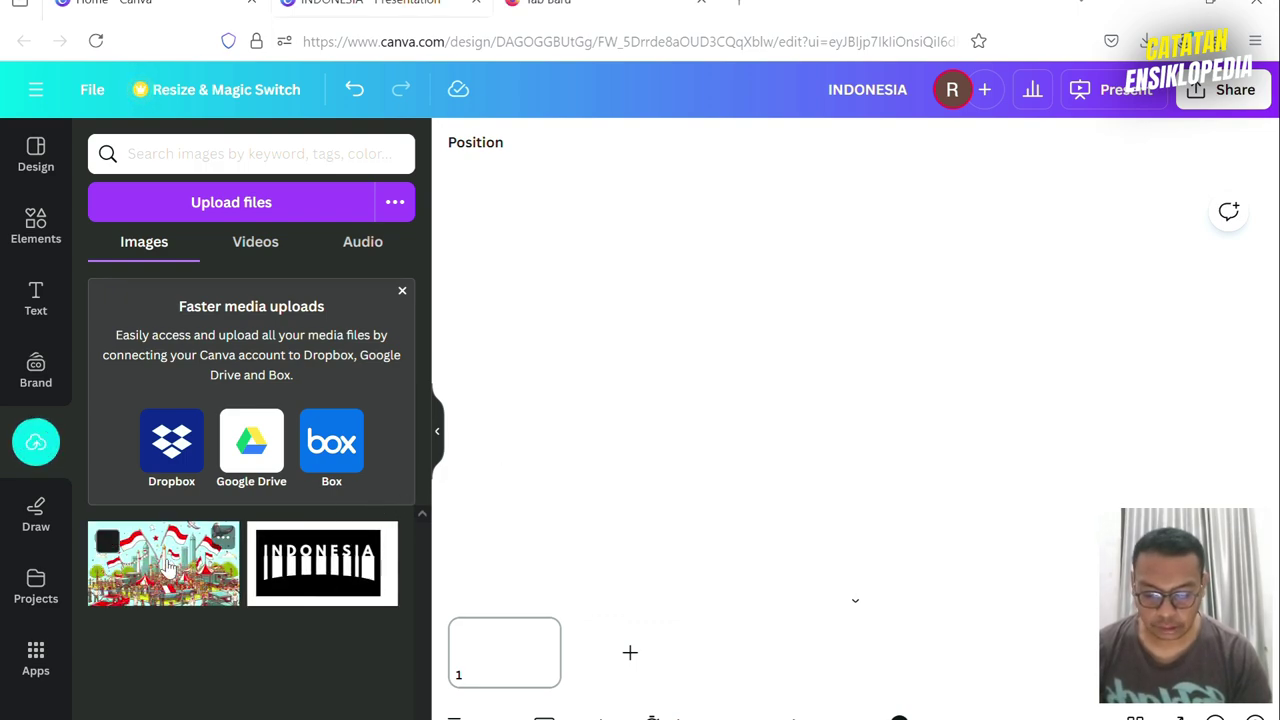
Step: Place the uploaded Indonesian flags illustration on the page and enlarge it to cover nearly the whole page
{"action": "left_click", "coordinate": [172, 568]}
{"action": "left_click_drag", "start_coordinate": [860, 448], "coordinate": [748, 403]}
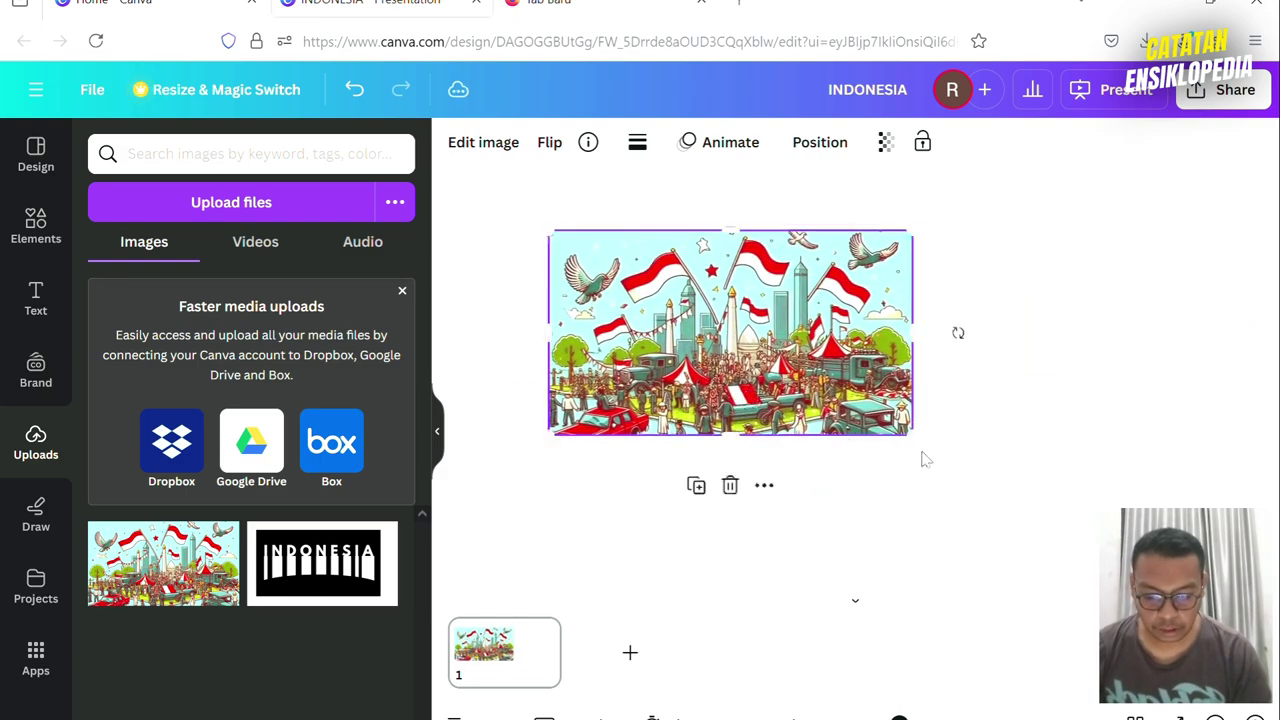
{"action": "left_click_drag", "start_coordinate": [919, 441], "coordinate": [1050, 535]}
{"action": "left_click_drag", "start_coordinate": [1085, 410], "coordinate": [1102, 406]}
{"action": "left_click", "coordinate": [478, 274]}
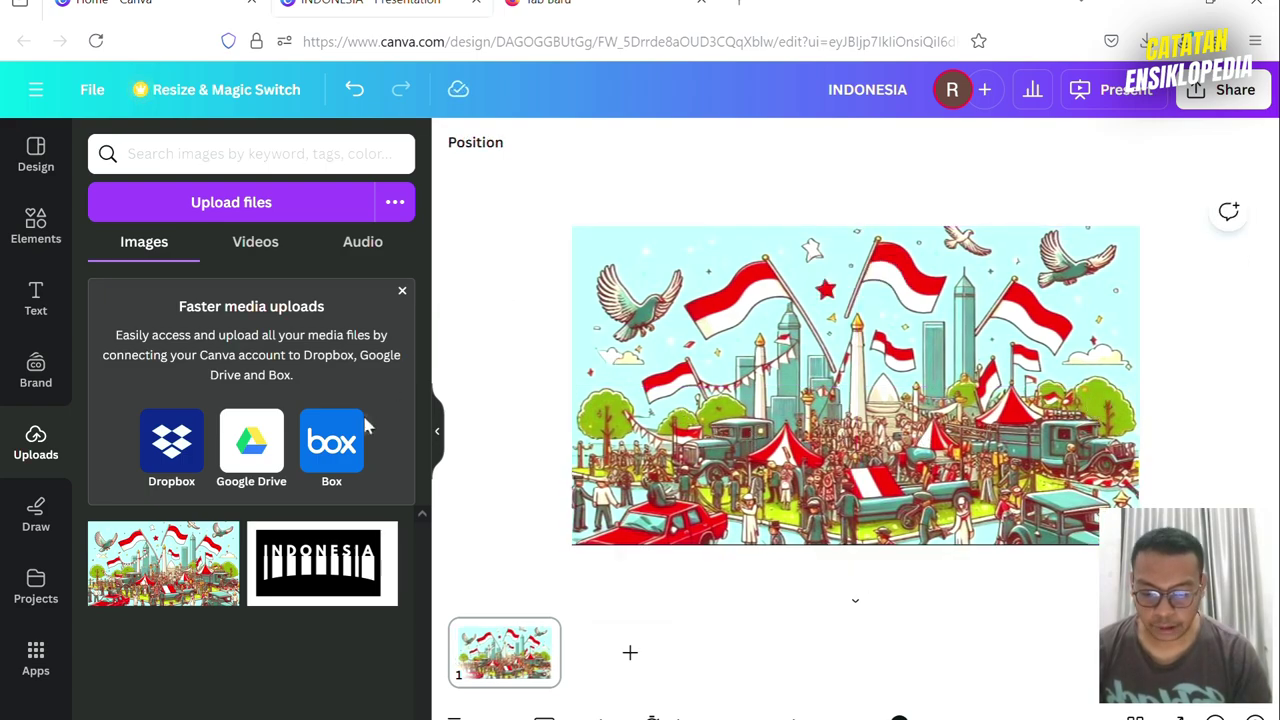
Step: Place the uploaded INDONESIA image over the flags illustration and enlarge it until it covers the whole illustration
{"action": "mouse_move", "coordinate": [340, 575]}
{"action": "left_mouse_down"}
{"action": "mouse_move", "coordinate": [643, 378]}
{"action": "mouse_move", "coordinate": [506, 380]}
{"action": "mouse_move", "coordinate": [494, 346]}
{"action": "mouse_move", "coordinate": [514, 343]}
{"action": "mouse_move", "coordinate": [268, 610]}
{"action": "mouse_move", "coordinate": [360, 588]}
{"action": "left_mouse_up"}
{"action": "left_click", "coordinate": [340, 588]}
{"action": "left_click_drag", "start_coordinate": [969, 445], "coordinate": [916, 414]}
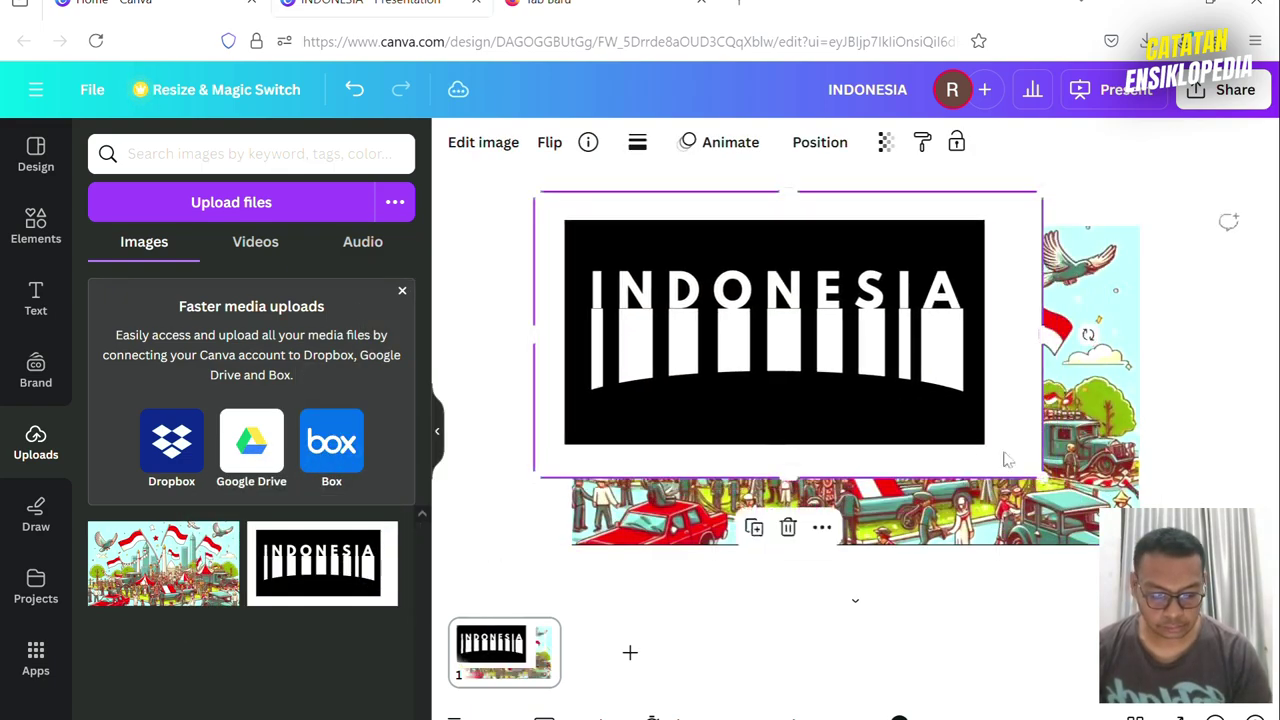
{"action": "left_click_drag", "start_coordinate": [1043, 477], "coordinate": [1216, 586]}
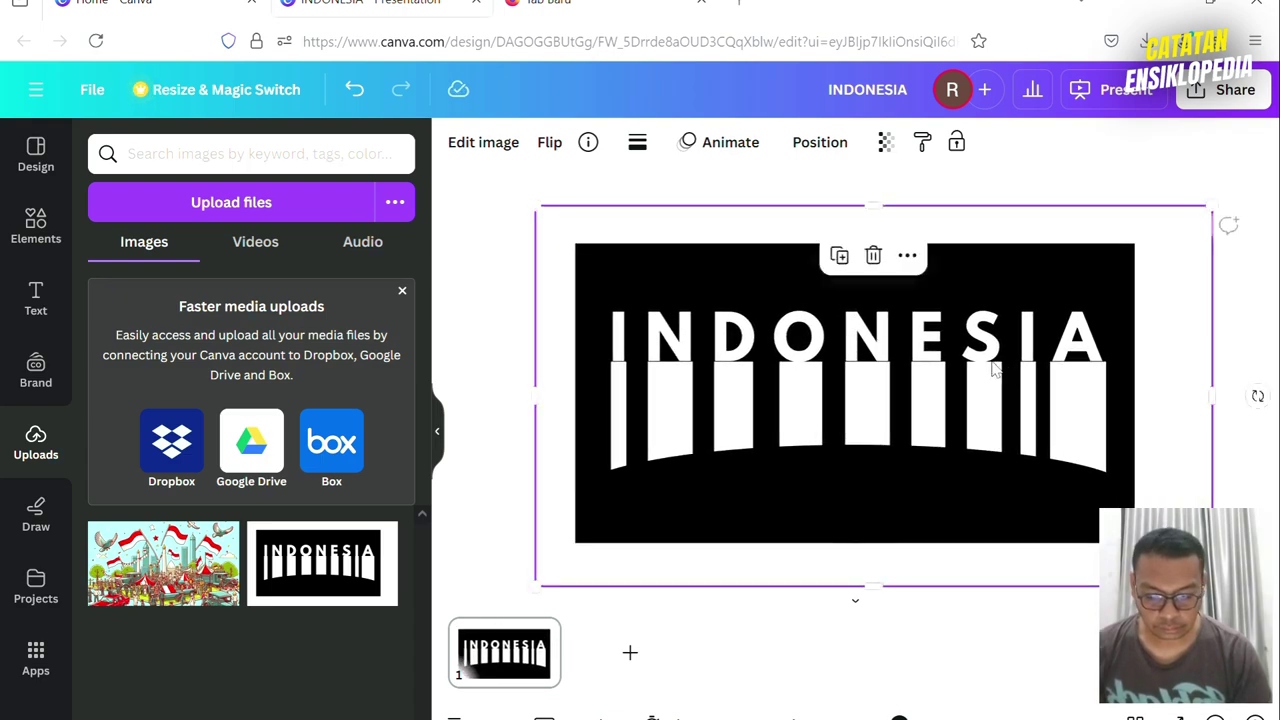
Step: Remove the INDONESIA image's background, then shift and resize it so its black area hides the illustration around the letters
{"action": "left_click", "coordinate": [483, 142]}
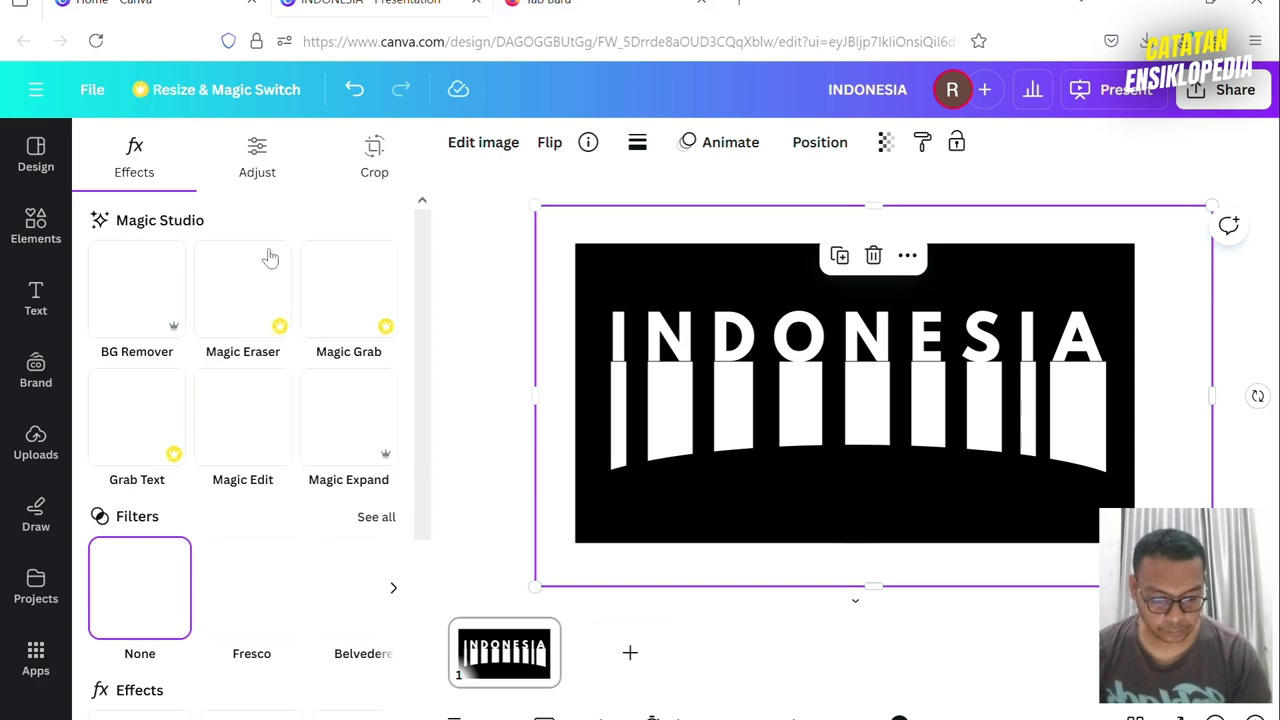
{"action": "left_click", "coordinate": [145, 296]}
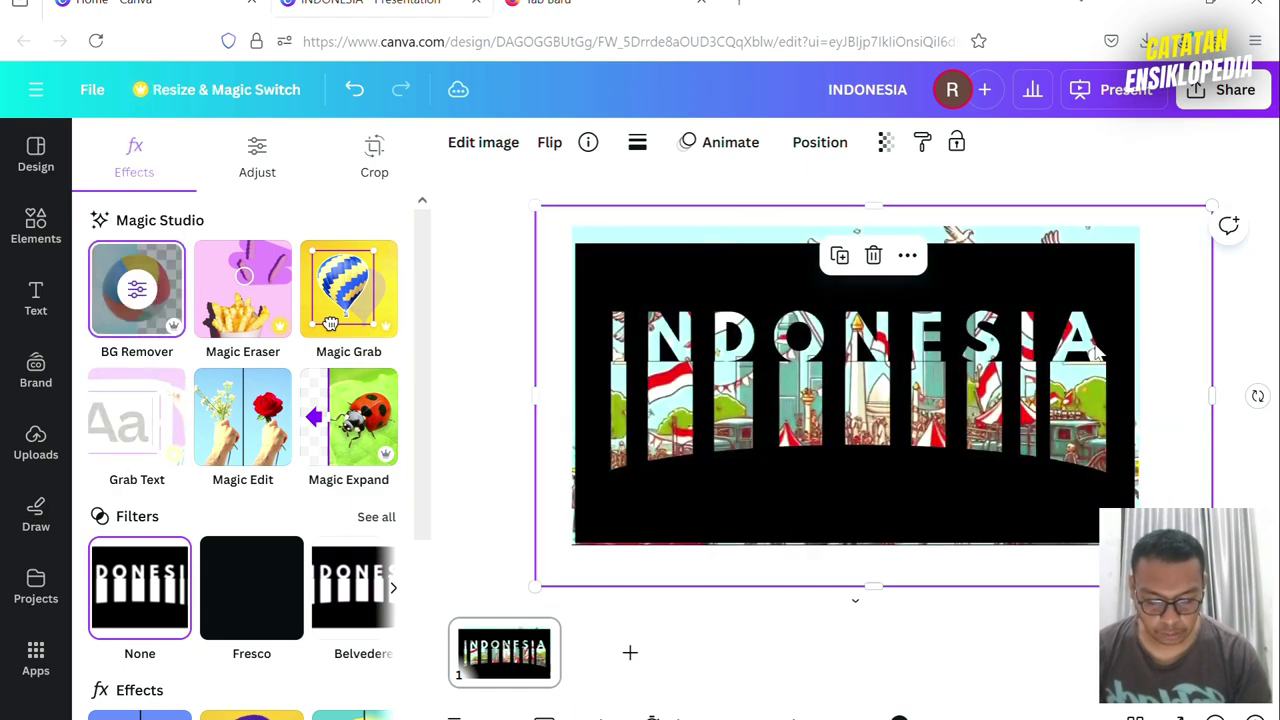
{"action": "left_click_drag", "start_coordinate": [955, 355], "coordinate": [958, 333]}
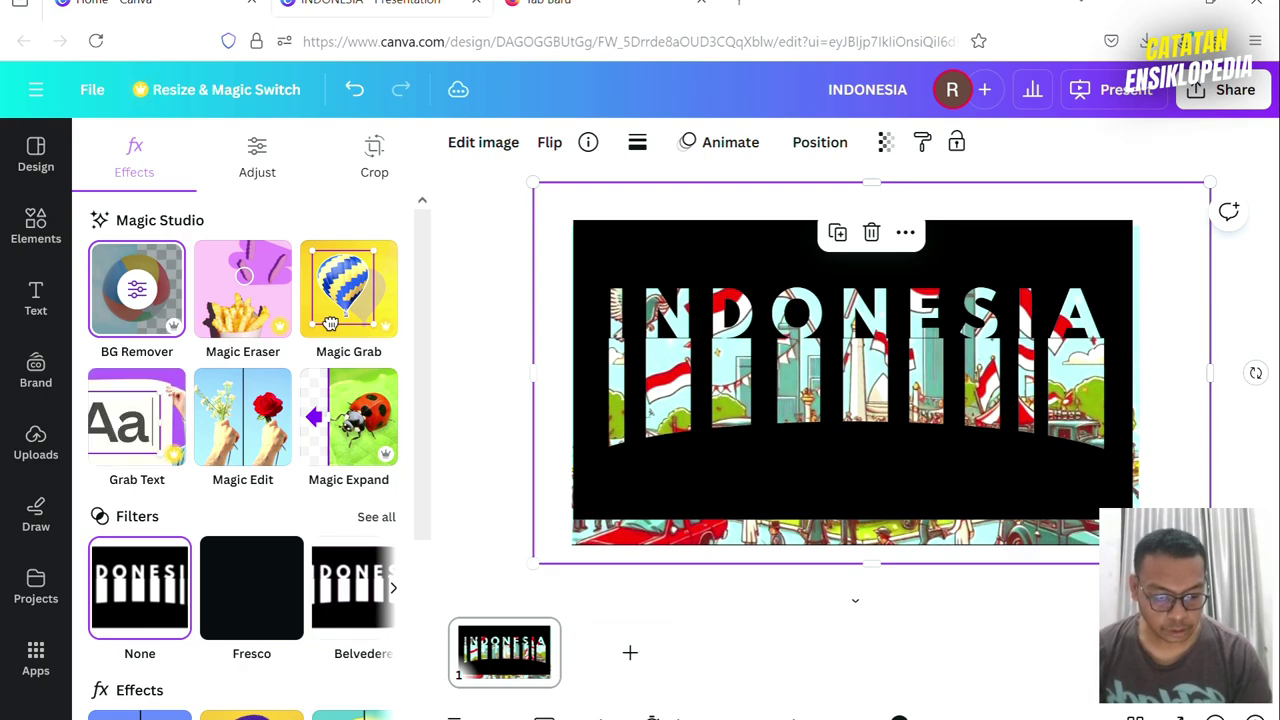
{"action": "left_click_drag", "start_coordinate": [1210, 373], "coordinate": [1151, 372]}
{"action": "left_click_drag", "start_coordinate": [1150, 563], "coordinate": [1172, 577]}
{"action": "left_click_drag", "start_coordinate": [540, 381], "coordinate": [525, 381]}
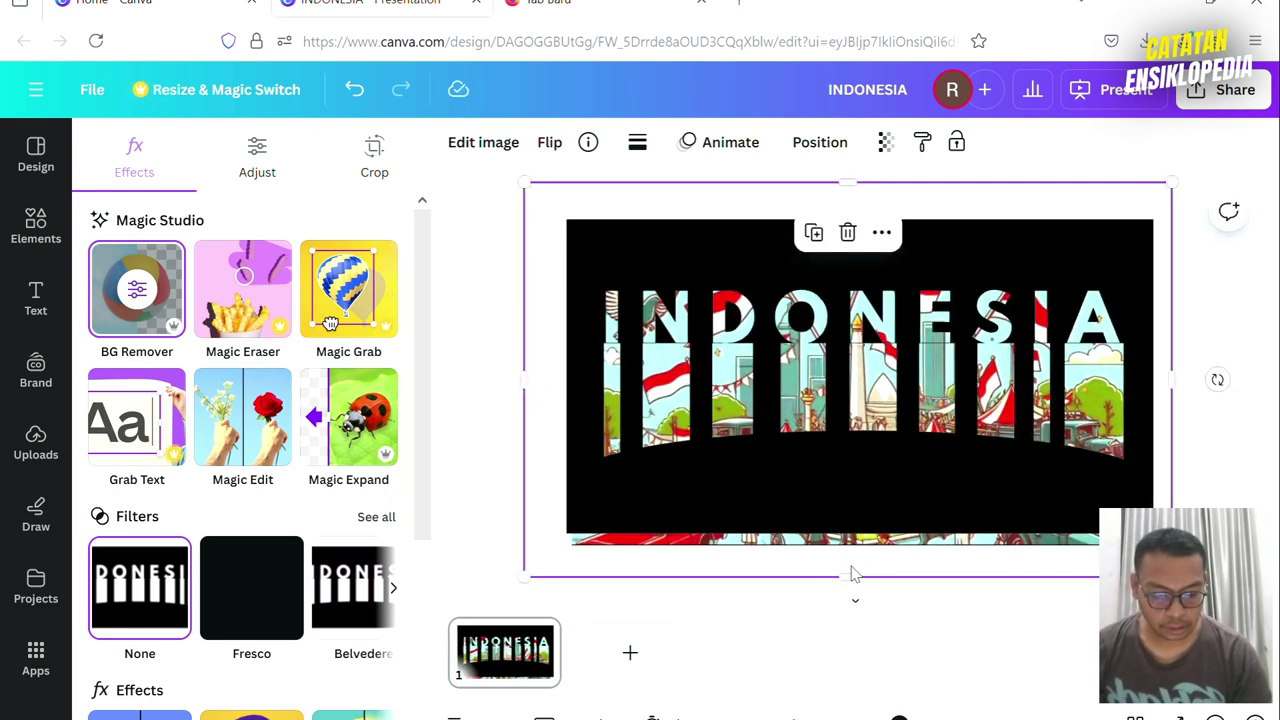
{"action": "left_click_drag", "start_coordinate": [854, 578], "coordinate": [858, 608]}
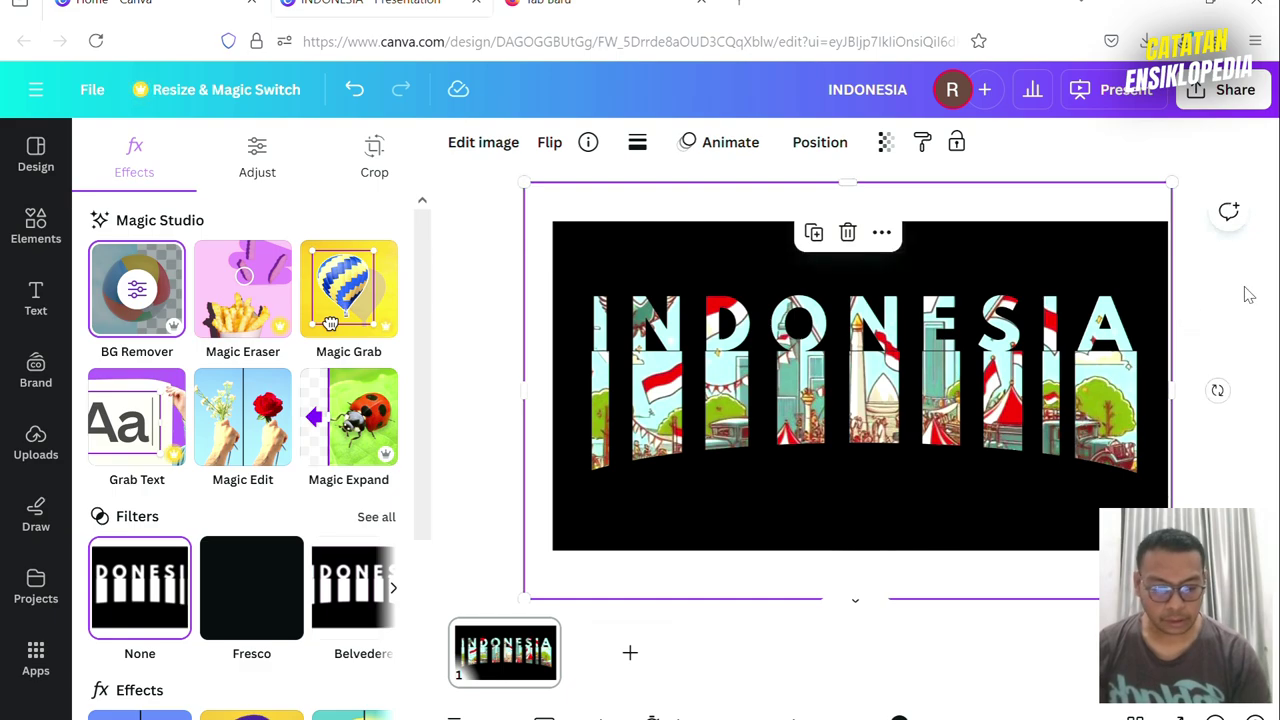
Step: Set the page background color to solid black
{"action": "key", "text": "Escape"}
{"action": "left_click", "coordinate": [1210, 257]}
{"action": "left_click", "coordinate": [1195, 237]}
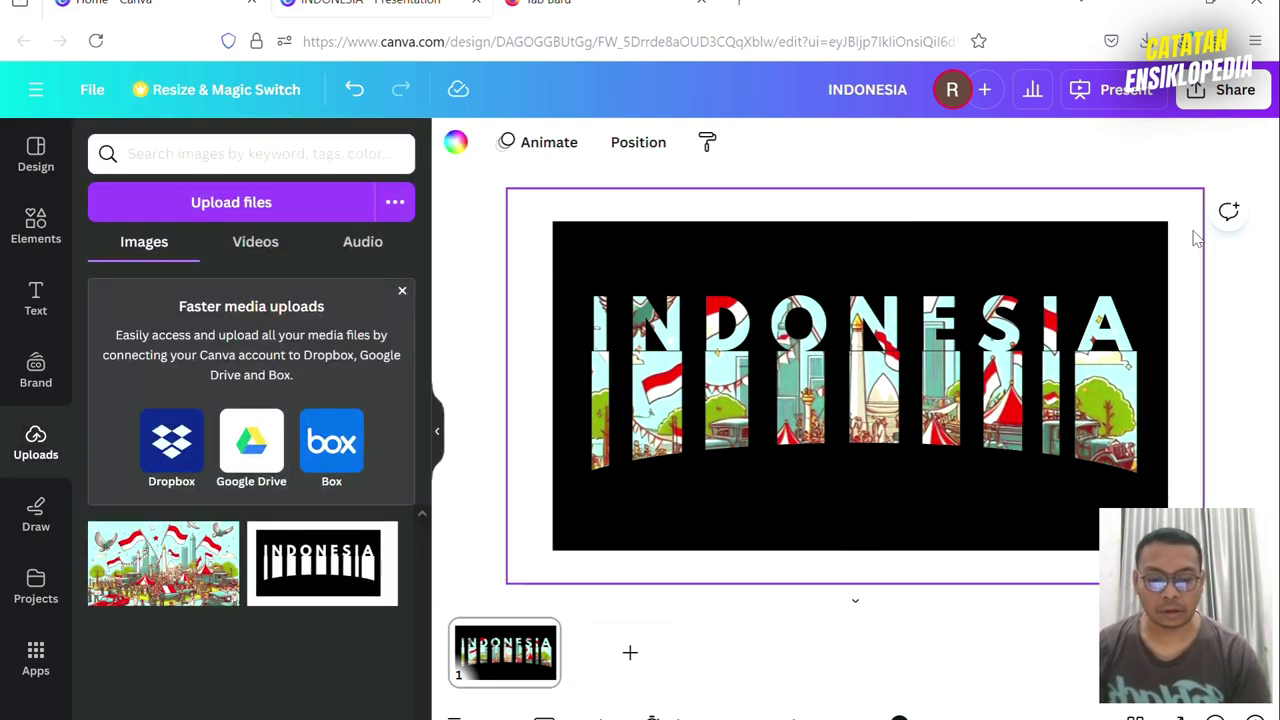
{"action": "left_click", "coordinate": [456, 143]}
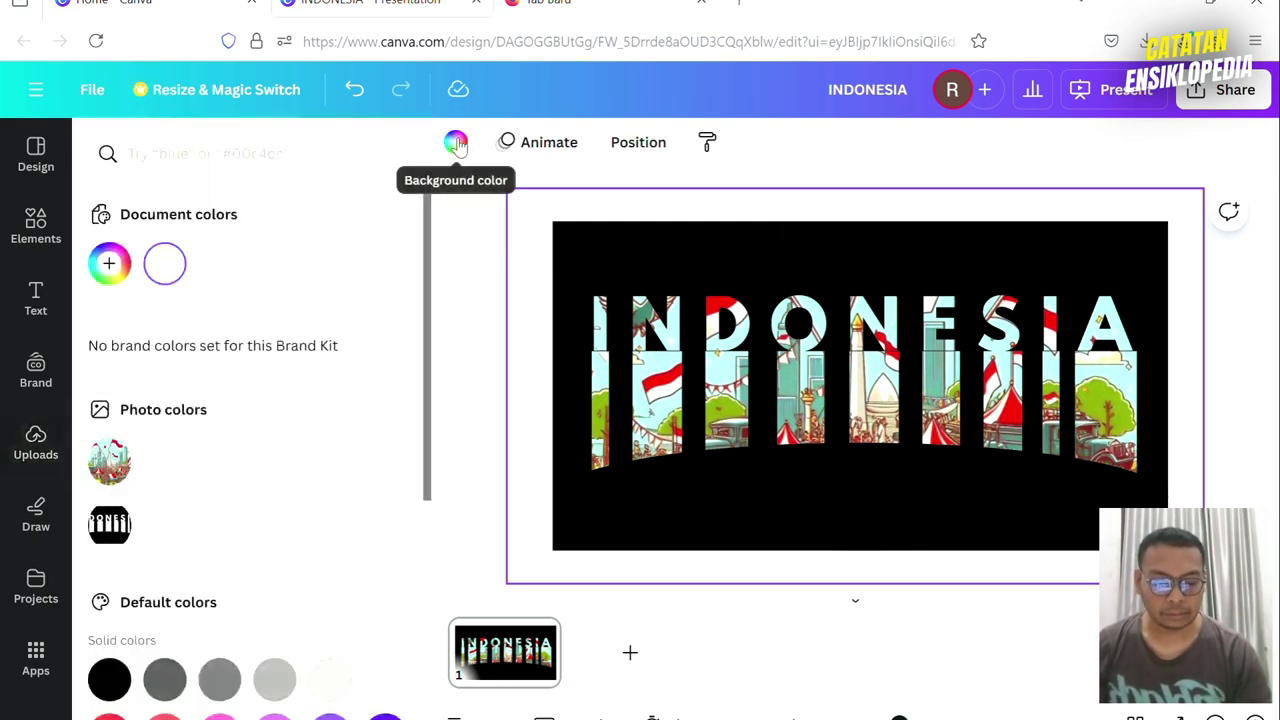
{"action": "left_click", "coordinate": [109, 670]}
{"action": "left_click", "coordinate": [490, 308]}
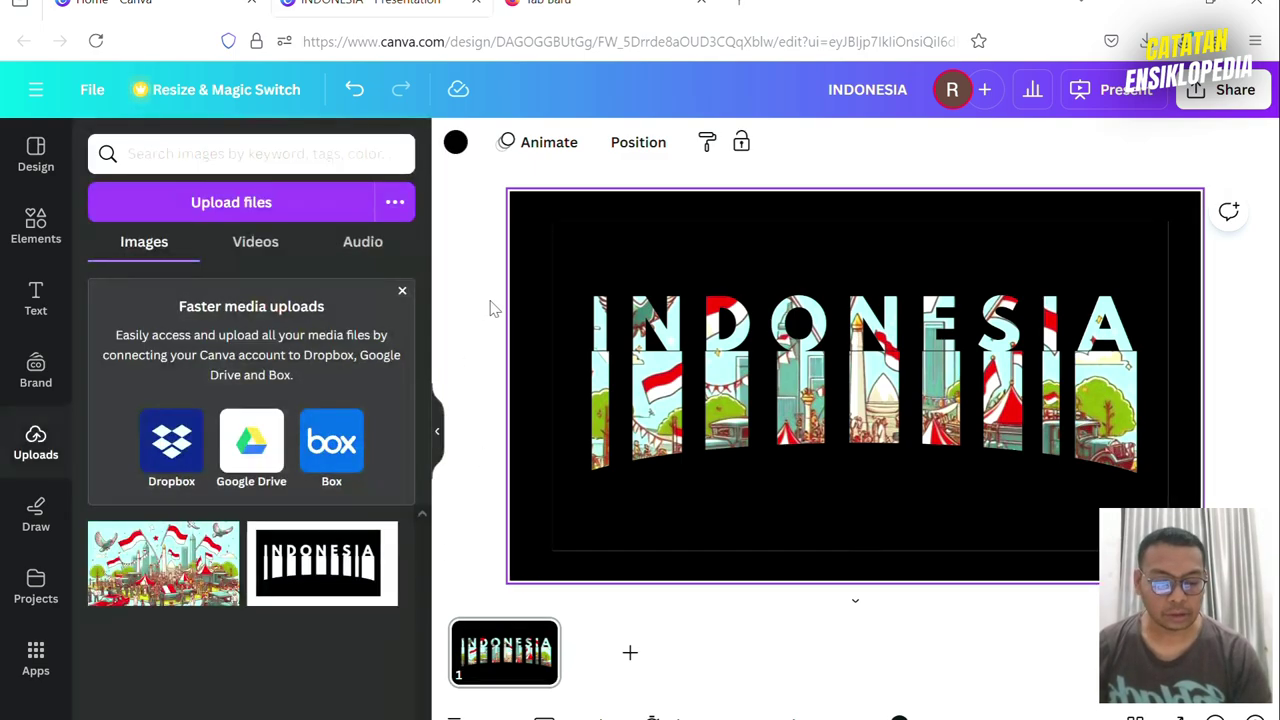
{"action": "left_click", "coordinate": [916, 345]}
{"action": "left_click", "coordinate": [1265, 290]}
{"action": "left_click", "coordinate": [1140, 375]}
{"action": "left_click", "coordinate": [1250, 328]}
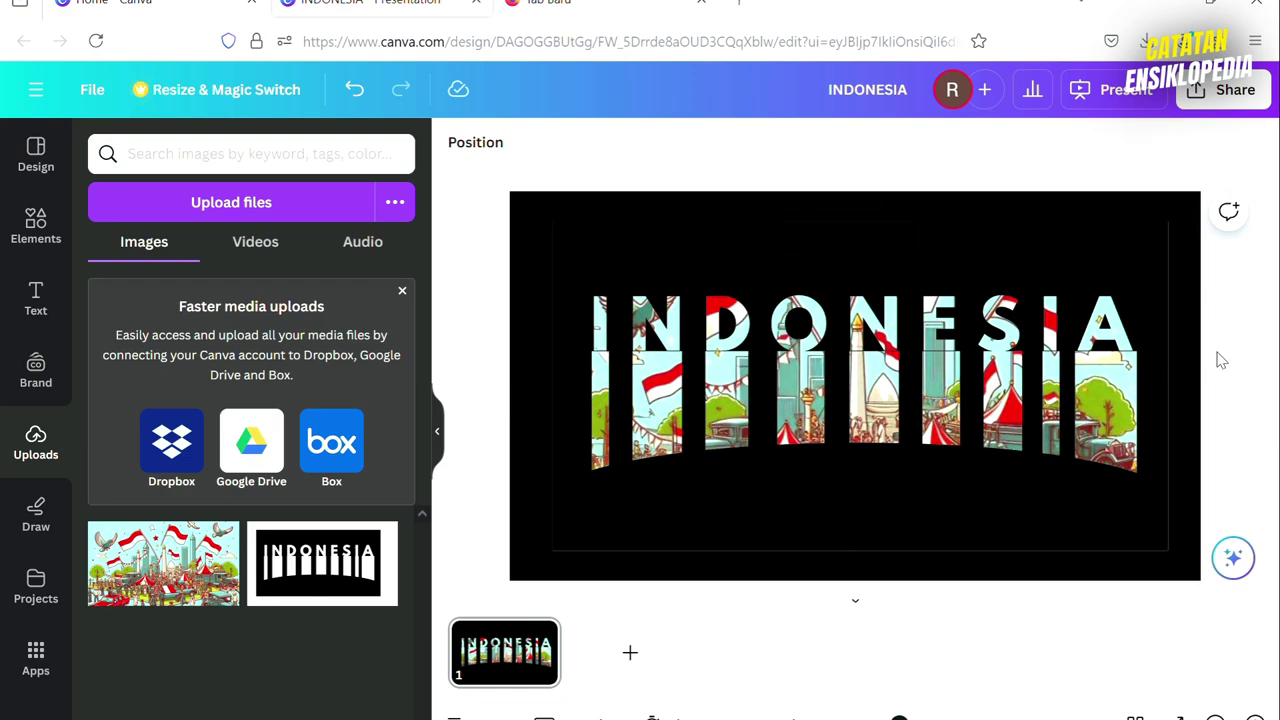